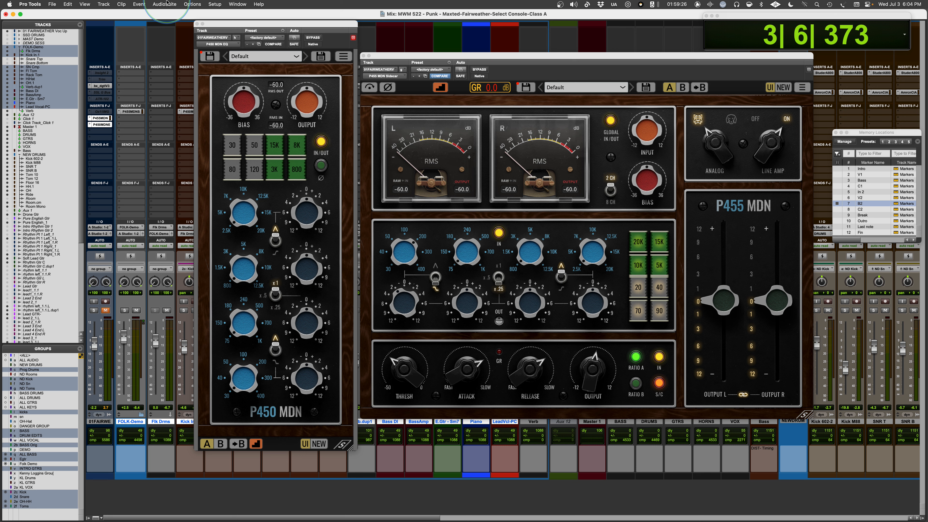
# Try the P450 MDN's frequency multiplier switch at x.5 and return it to x1.
pyautogui.moveTo(252, 109)
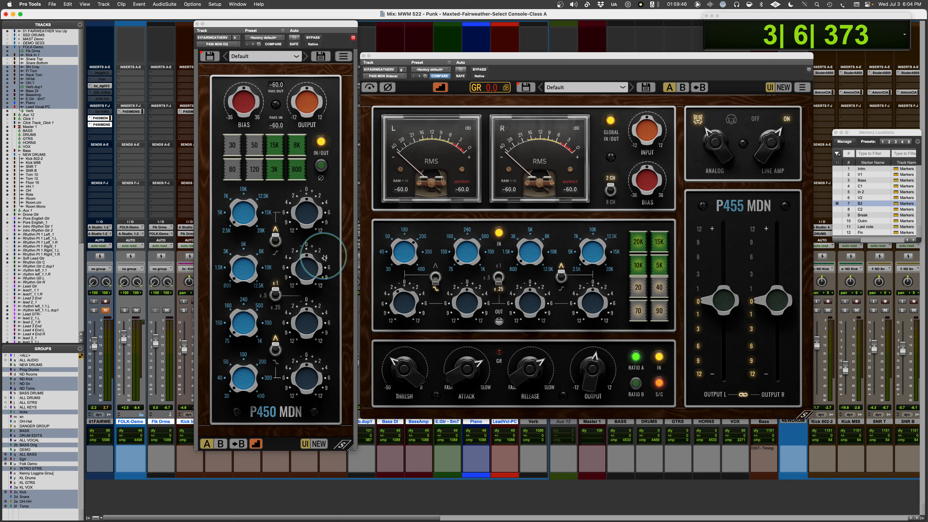
pyautogui.click(276, 295)
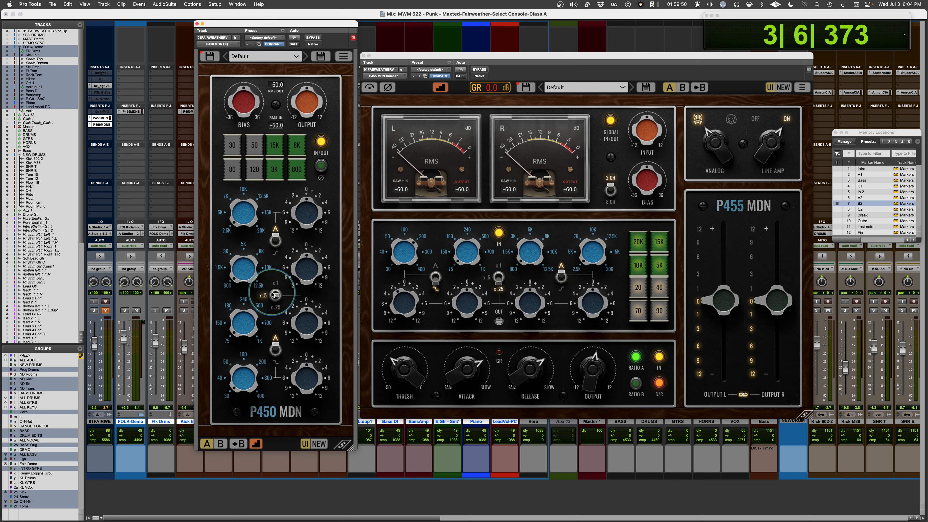
pyautogui.click(273, 280)
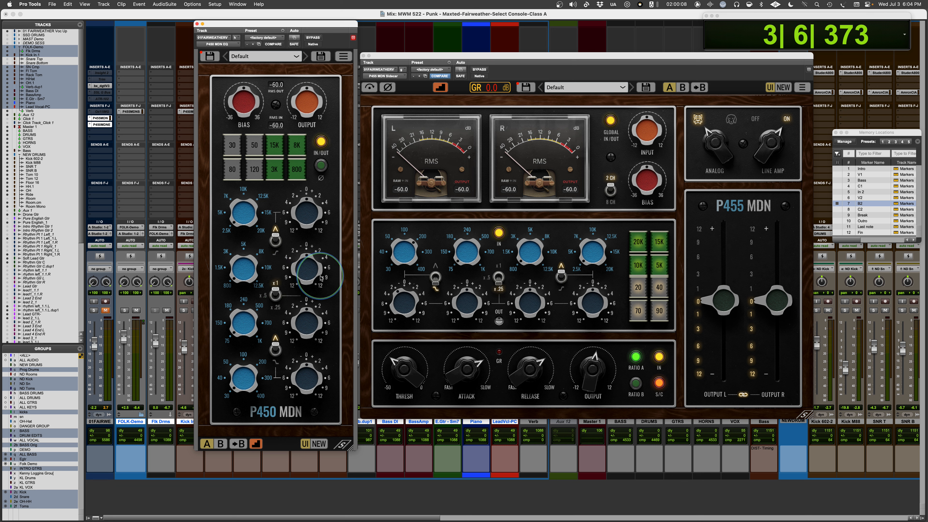
pyautogui.moveTo(318, 276); pyautogui.dragTo(317, 258)
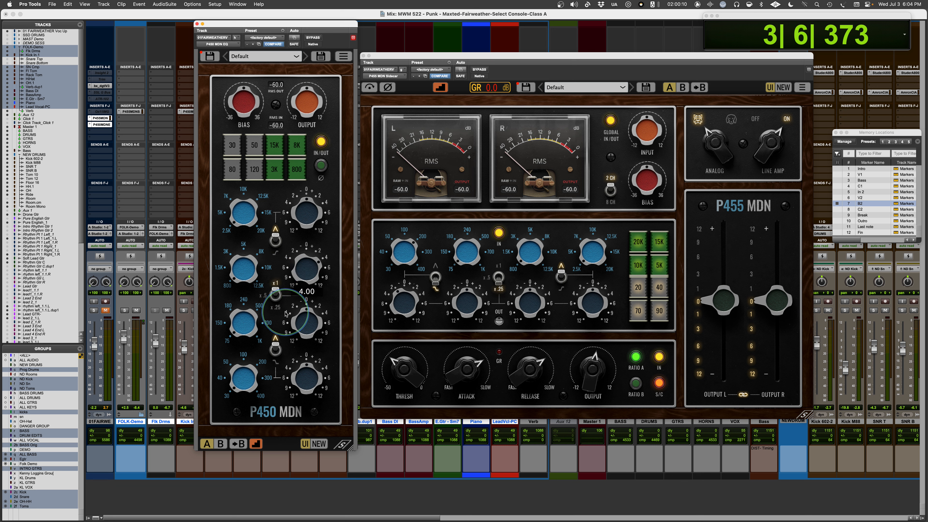
pyautogui.click(276, 301)
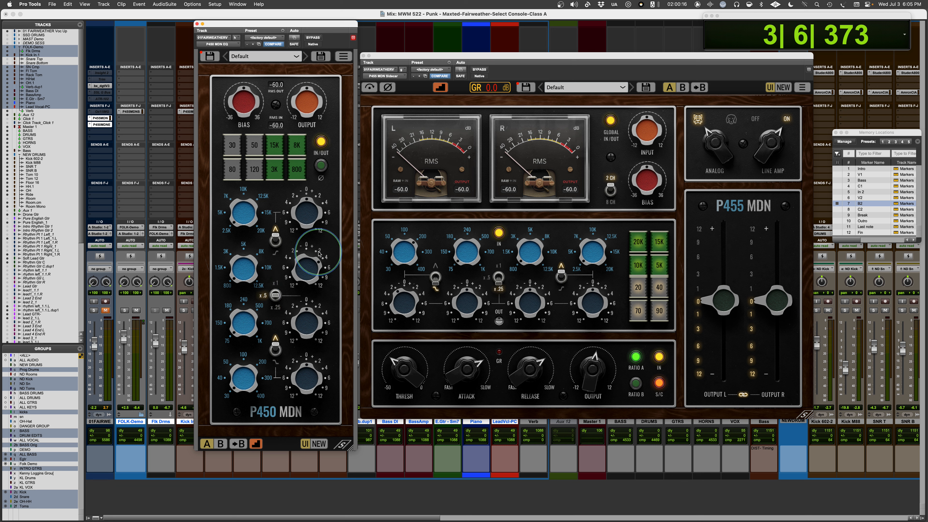
pyautogui.moveTo(275, 295); pyautogui.dragTo(305, 269)
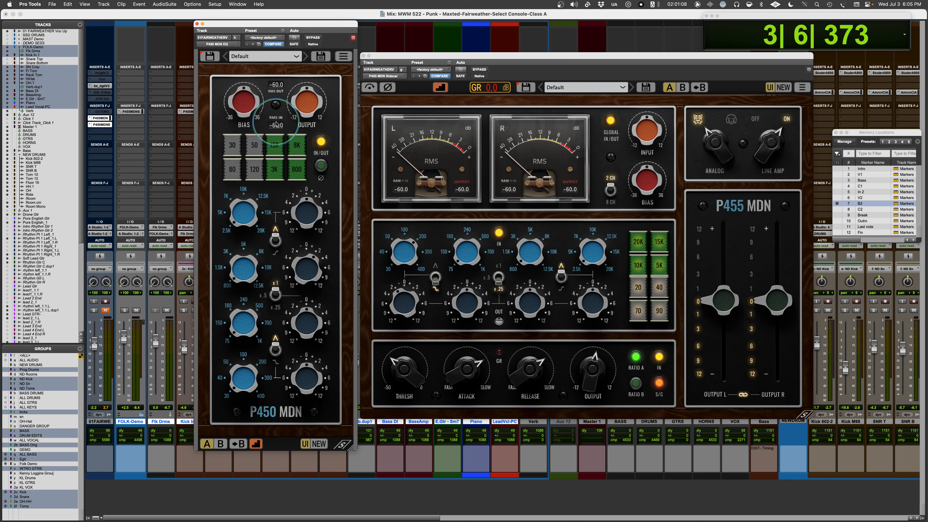
# Toggle the P450 MDN's in/out bypass and its polarity inversion, returning both to their original states.
pyautogui.click(321, 142)
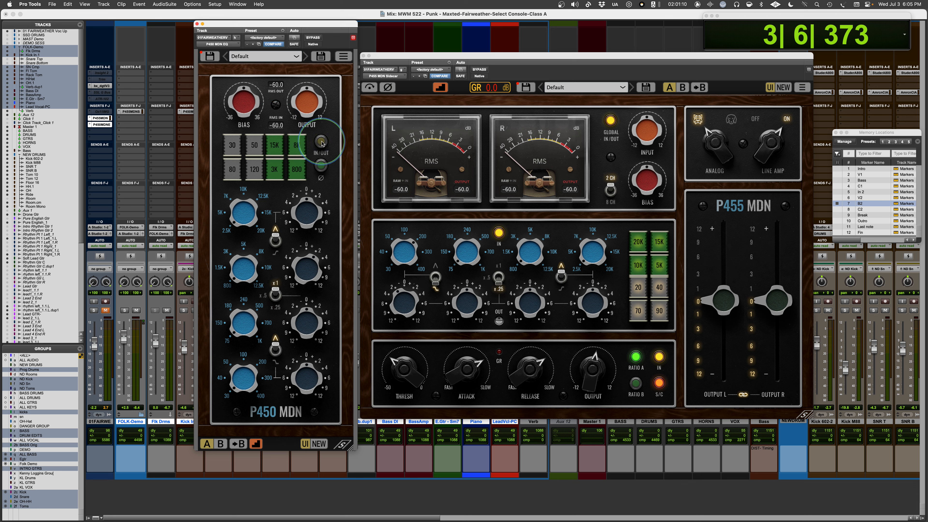
pyautogui.click(322, 142)
pyautogui.click(322, 166)
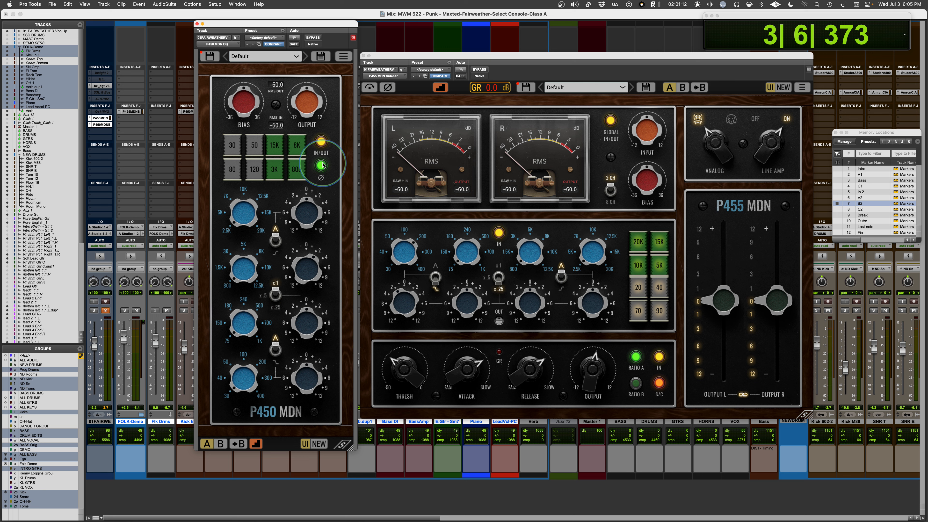
pyautogui.click(323, 166)
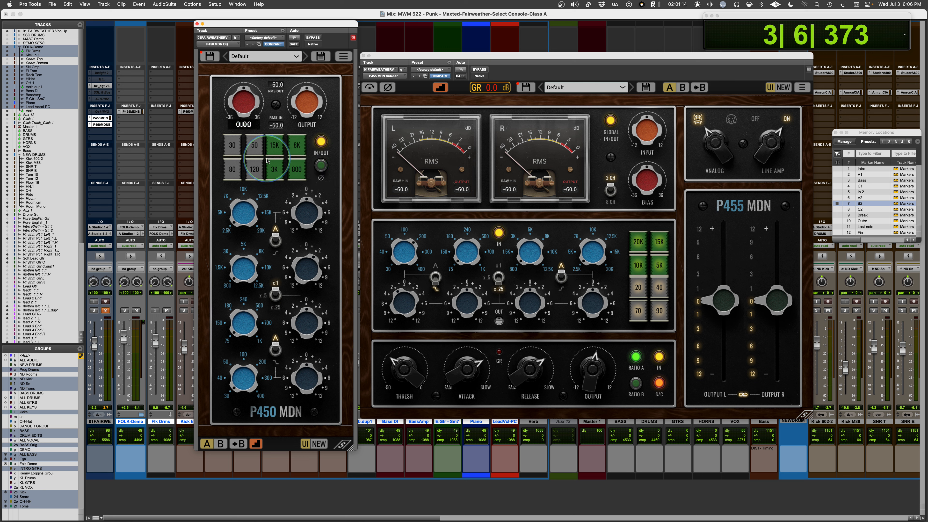
# Toggle the P450 MDN's 30 and 50 filters on and off again.
pyautogui.click(231, 144)
pyautogui.click(232, 148)
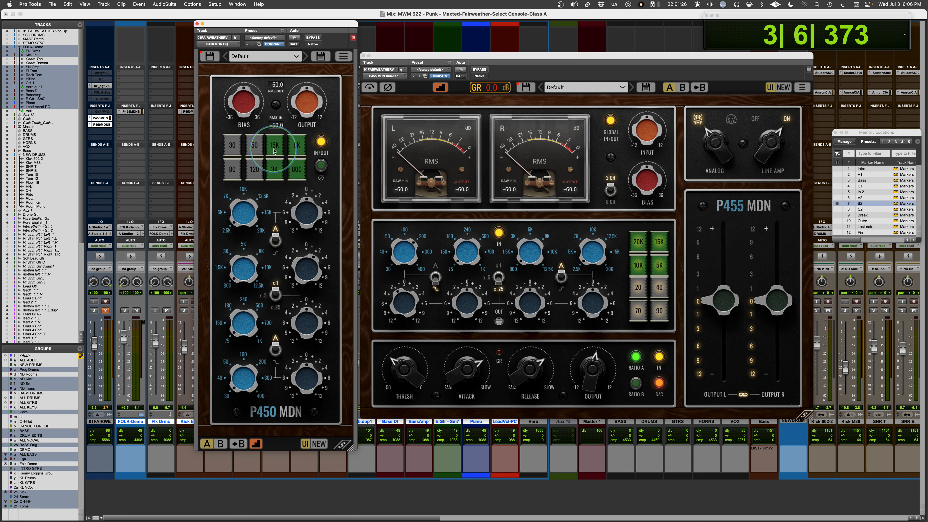
pyautogui.click(250, 146)
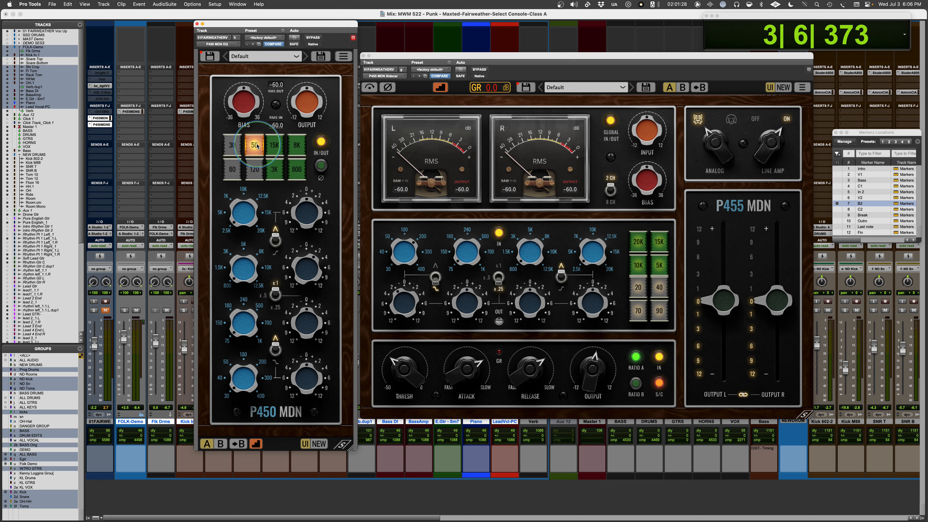
pyautogui.click(275, 146)
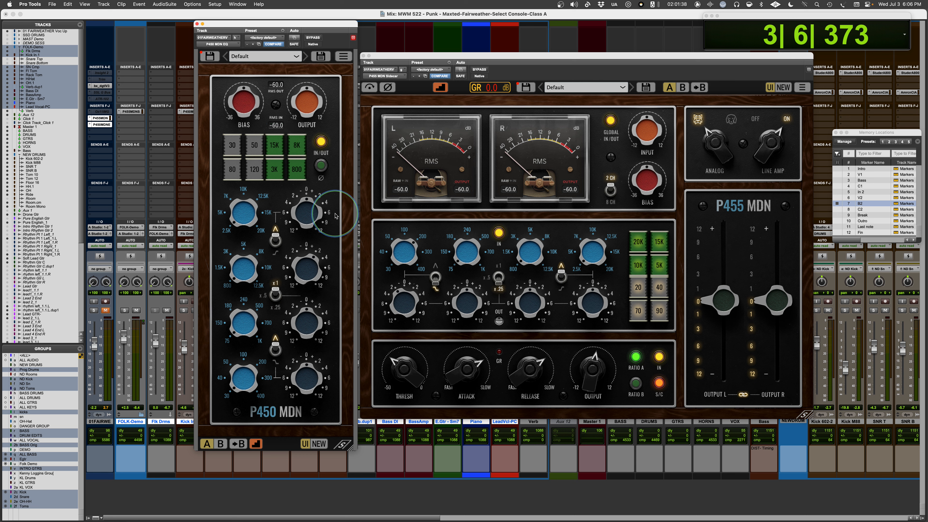
# Cycle the P450 MDN's frequency multiplier through x.5 and its remaining positions, ending at x1.
pyautogui.moveTo(307, 213)
pyautogui.mouseDown()
pyautogui.moveTo(307, 199)
pyautogui.moveTo(306, 214)
pyautogui.mouseUp()
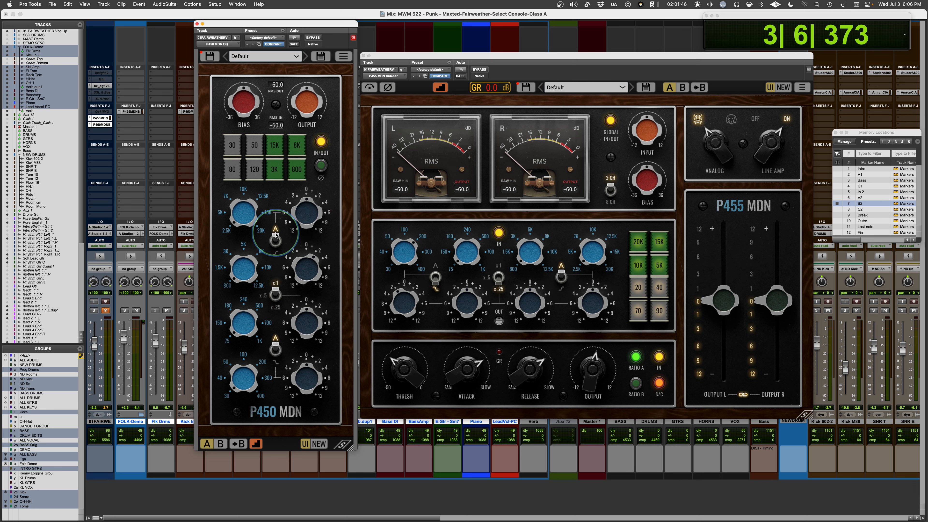
pyautogui.click(275, 302)
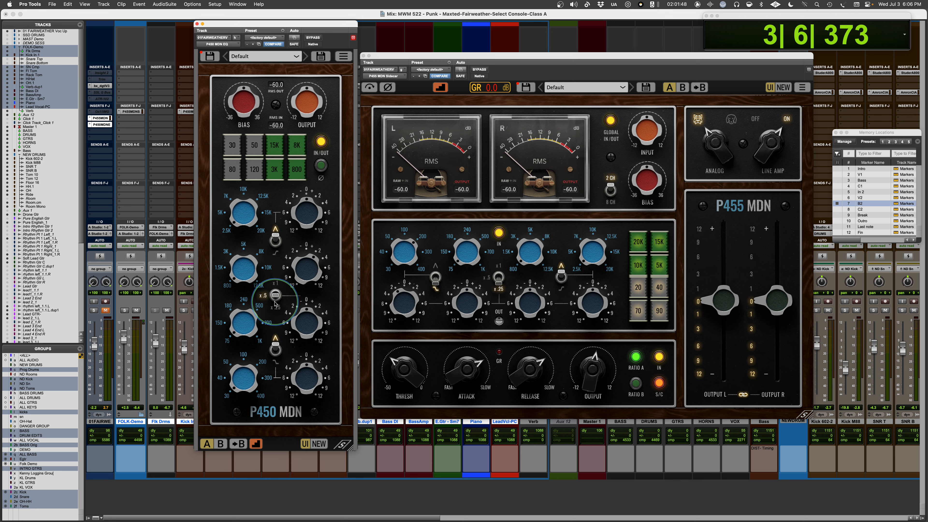
pyautogui.click(276, 309)
pyautogui.click(275, 291)
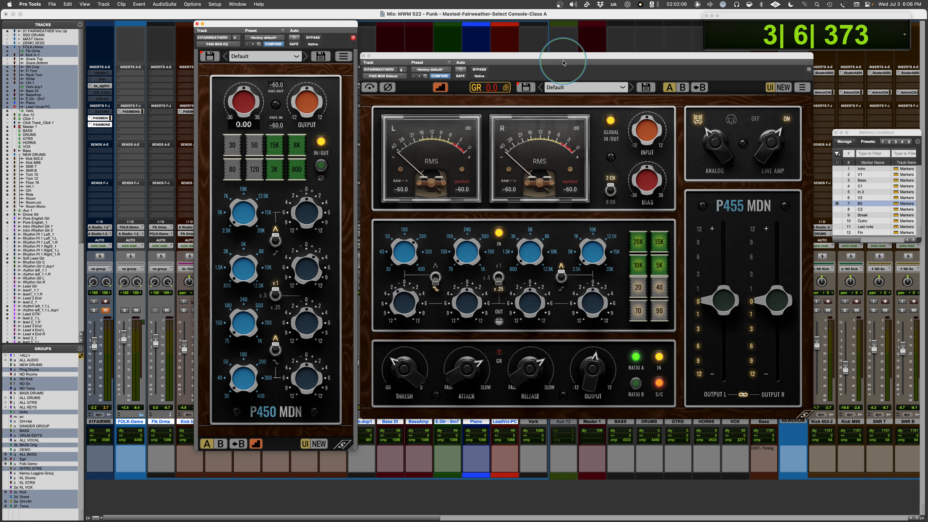
# Toggle the P450 MDN's knobs repeatedly between stepped and continuous control, leaving them stepped.
pyautogui.click(257, 444)
pyautogui.click(256, 444)
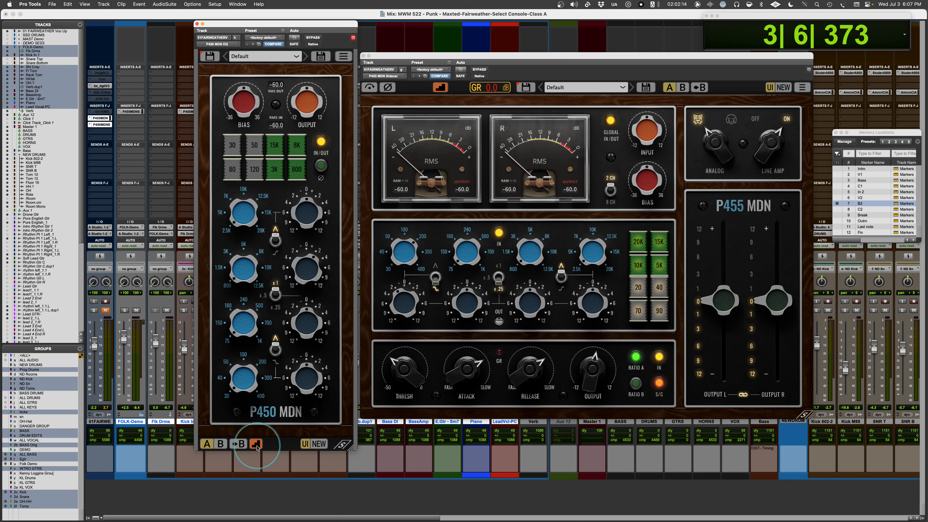
pyautogui.click(258, 448)
pyautogui.click(258, 447)
pyautogui.click(257, 445)
pyautogui.click(256, 447)
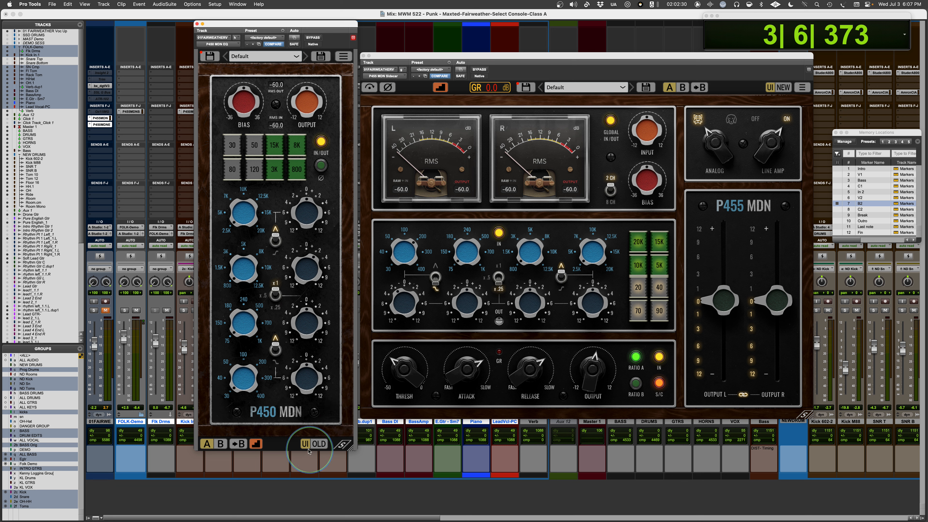
# Switch the P450 MDN's interface appearance between OLD and NEW, ending on NEW.
pyautogui.click(324, 446)
pyautogui.click(325, 445)
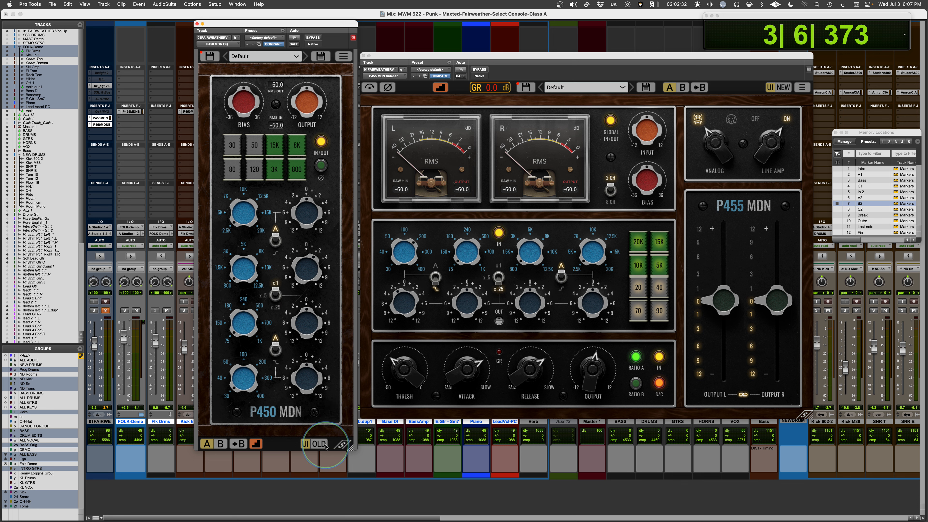
pyautogui.click(325, 444)
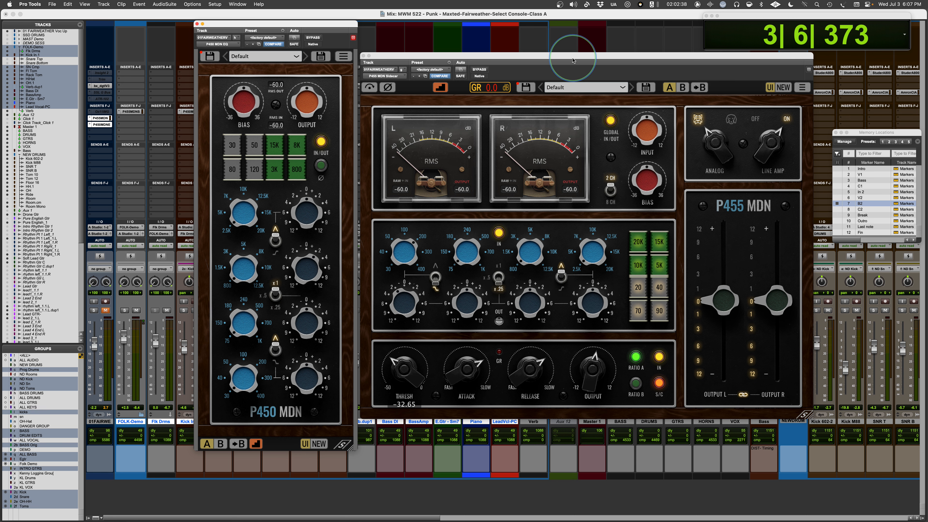
# Nudge the P455 MDN Sidecar window slightly upward and toggle its knob control to continuous and back to stepped.
pyautogui.moveTo(573, 61); pyautogui.dragTo(573, 55)
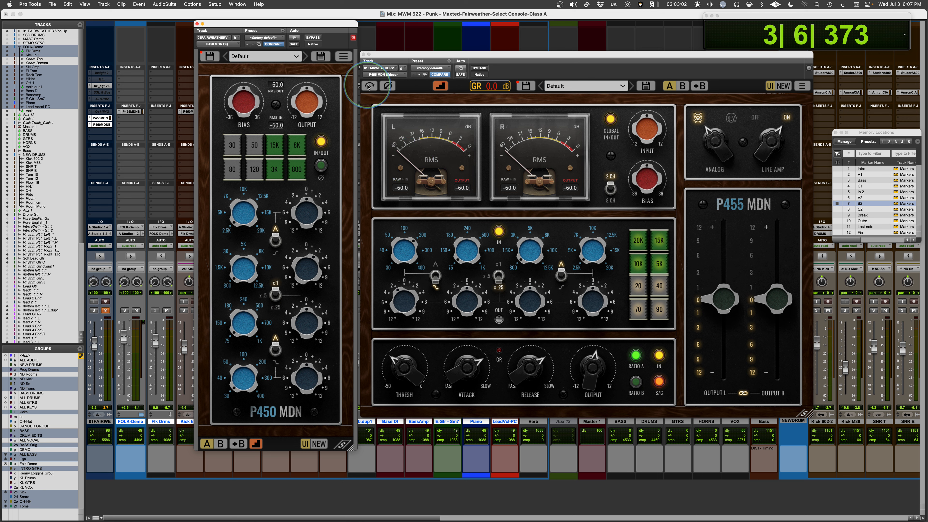
pyautogui.click(389, 86)
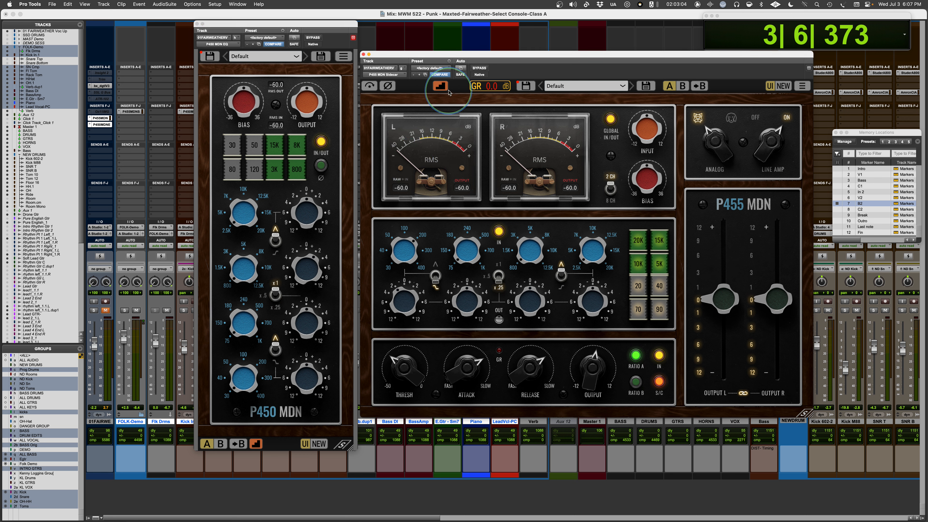
pyautogui.click(440, 87)
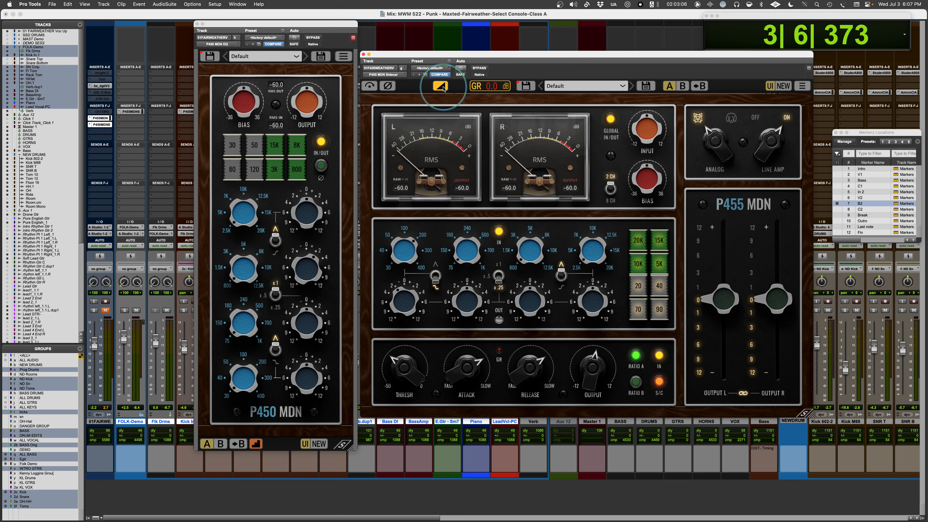
pyautogui.click(439, 87)
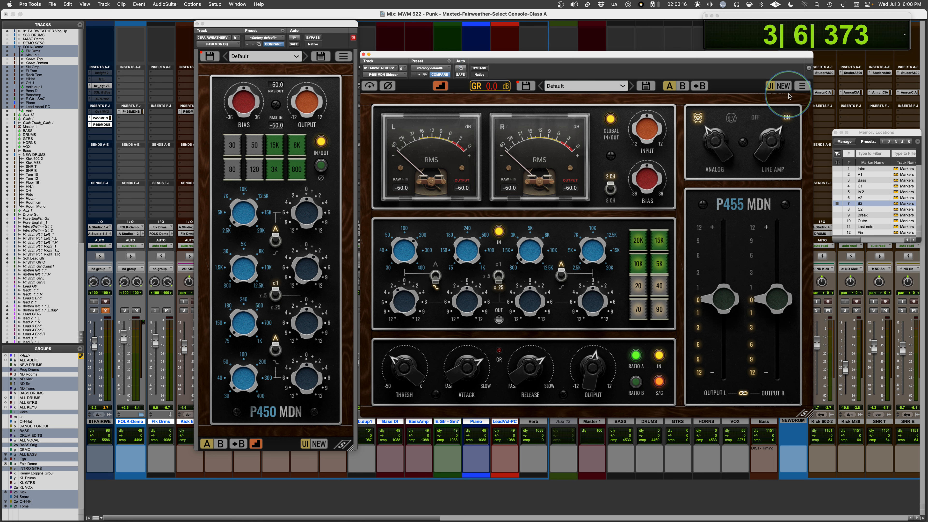
# Look through the P455 MDN Sidecar's options, view its About information and close it.
pyautogui.click(801, 86)
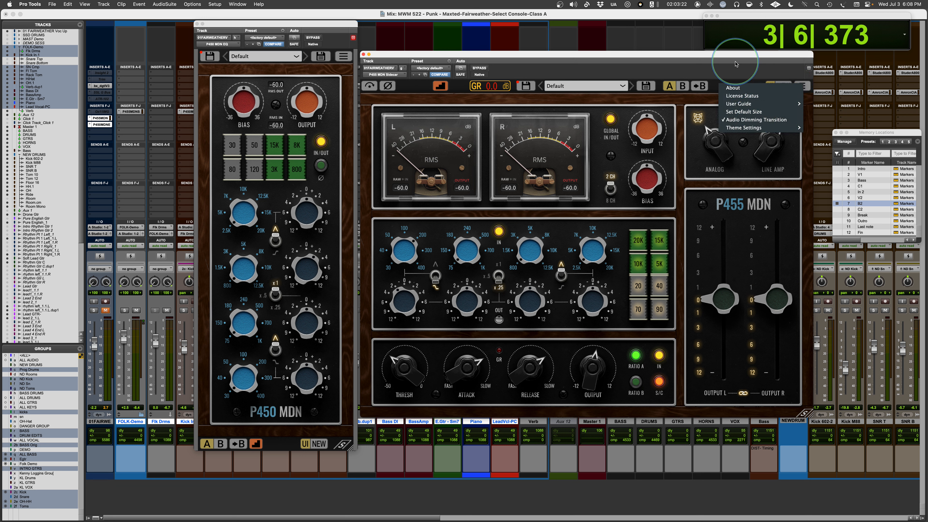
pyautogui.click(806, 86)
pyautogui.click(807, 85)
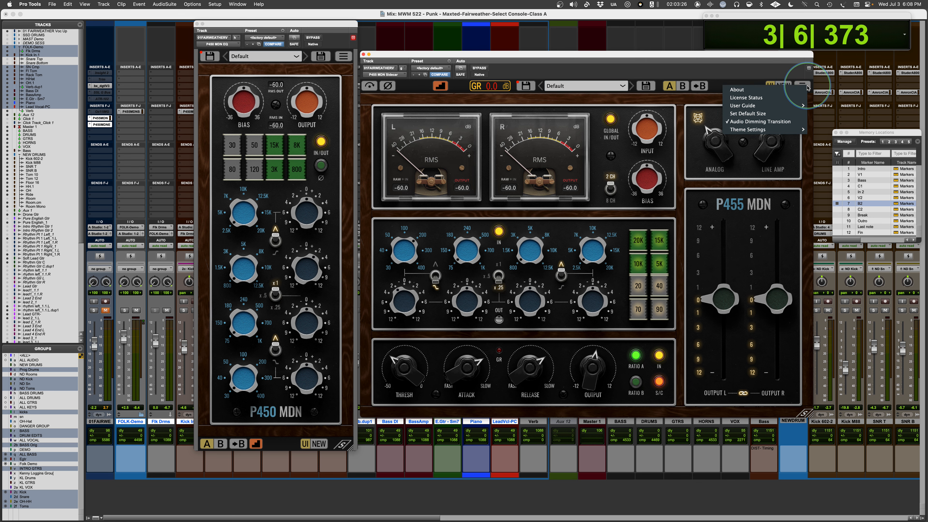
pyautogui.click(801, 89)
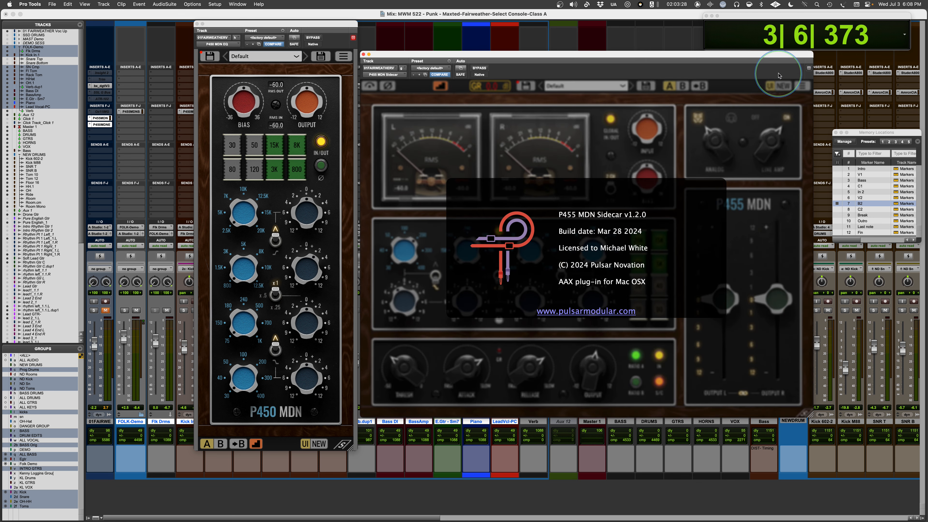
pyautogui.click(583, 192)
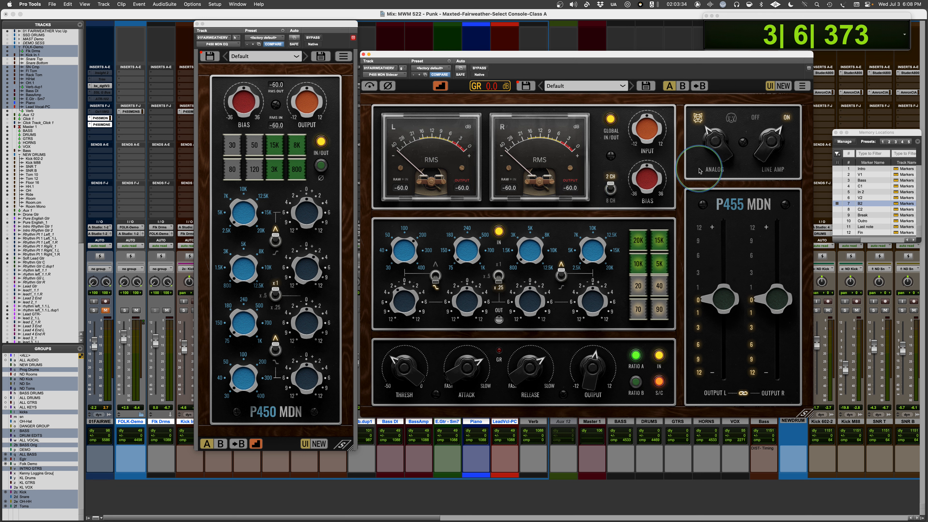
# Bypass the whole P455 MDN with its global in/out switch and re-engage it.
pyautogui.click(611, 120)
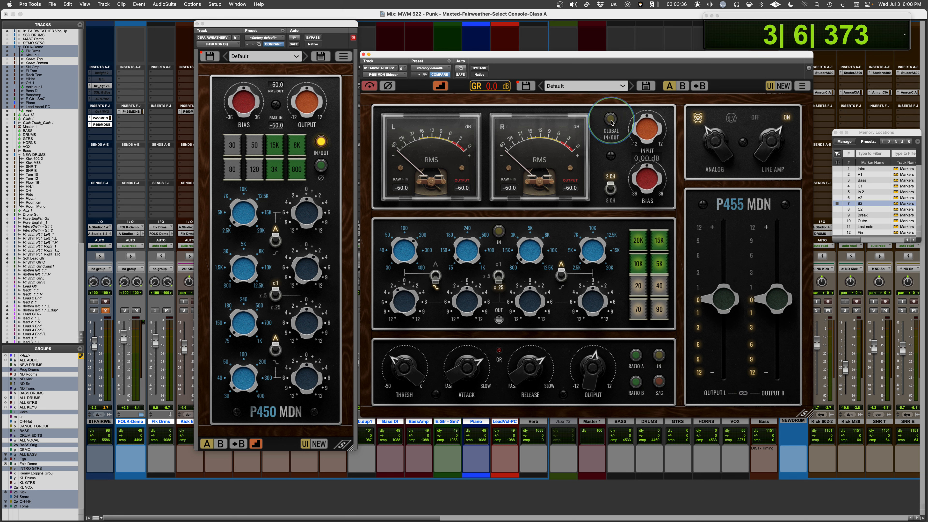
pyautogui.click(612, 121)
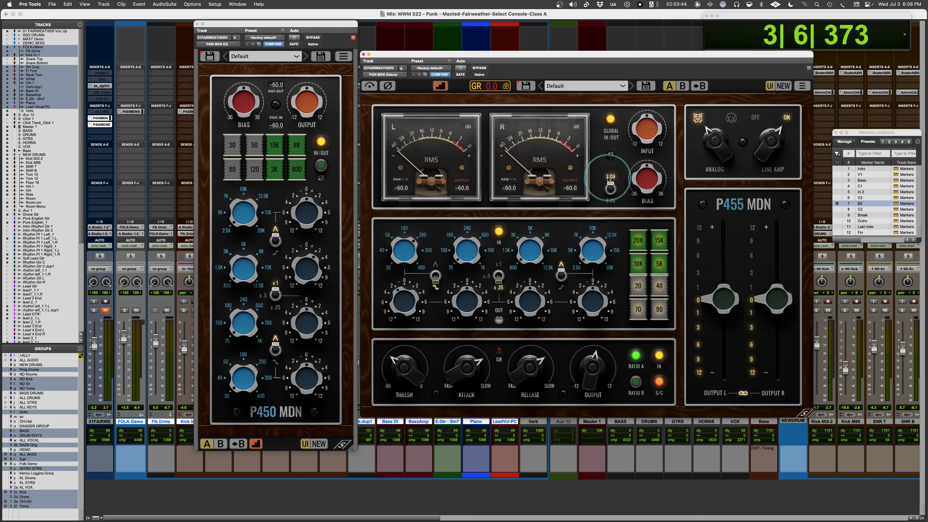
# Switch the P455 MDN between 2 CH and 8 CH, leave it on 8 CH, and select module MOD2.
pyautogui.click(610, 192)
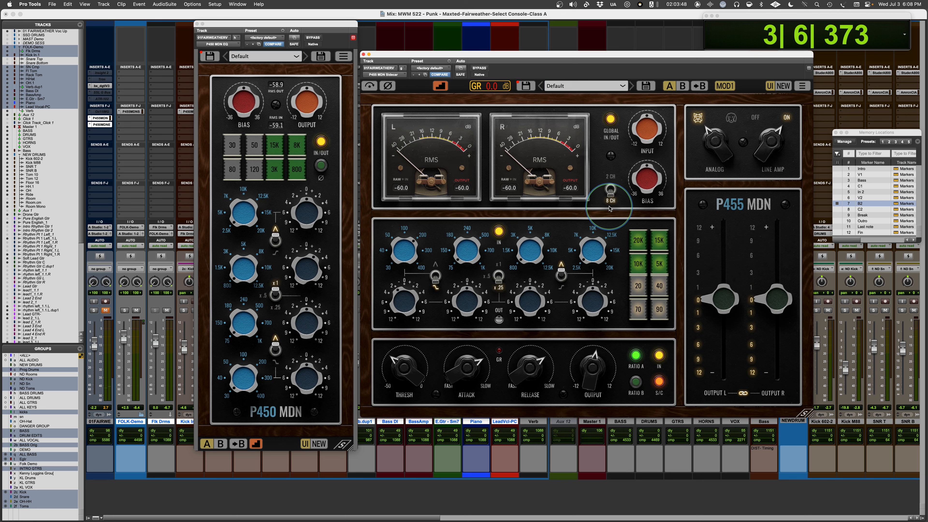
pyautogui.click(611, 178)
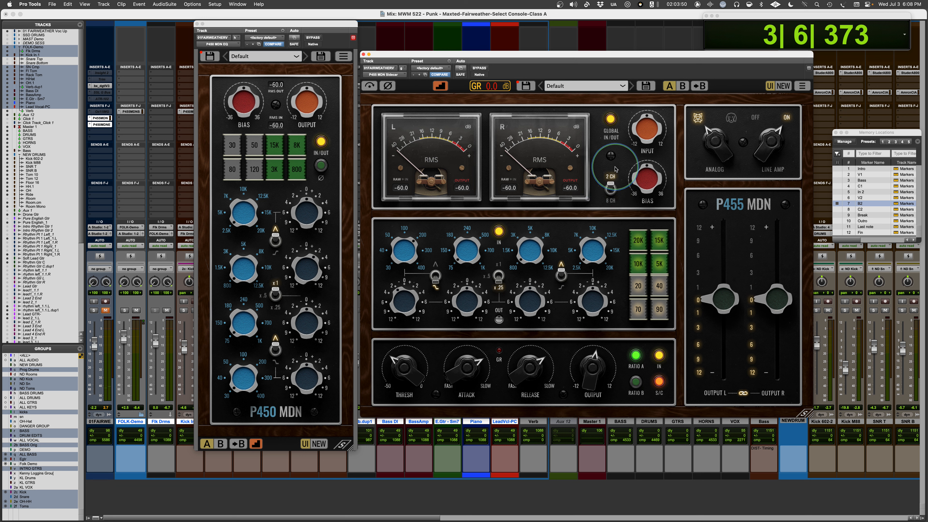
pyautogui.click(610, 200)
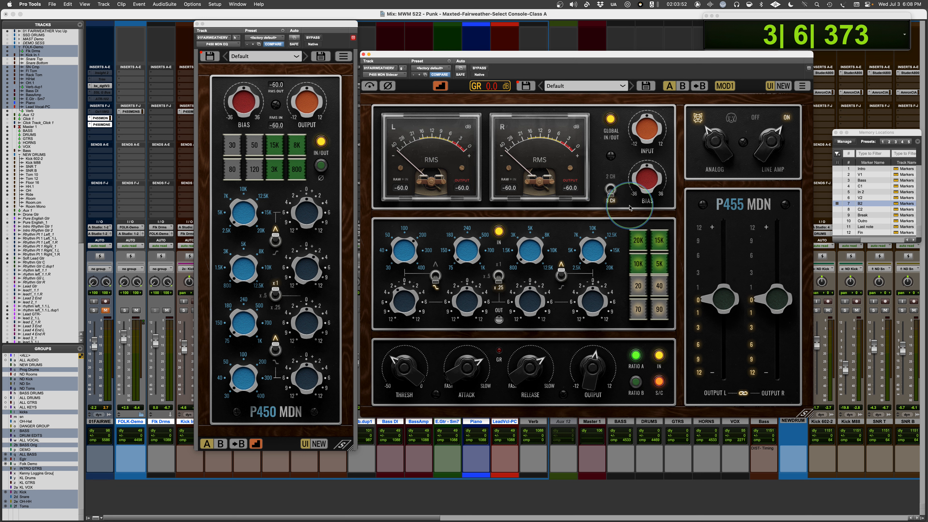
pyautogui.click(610, 188)
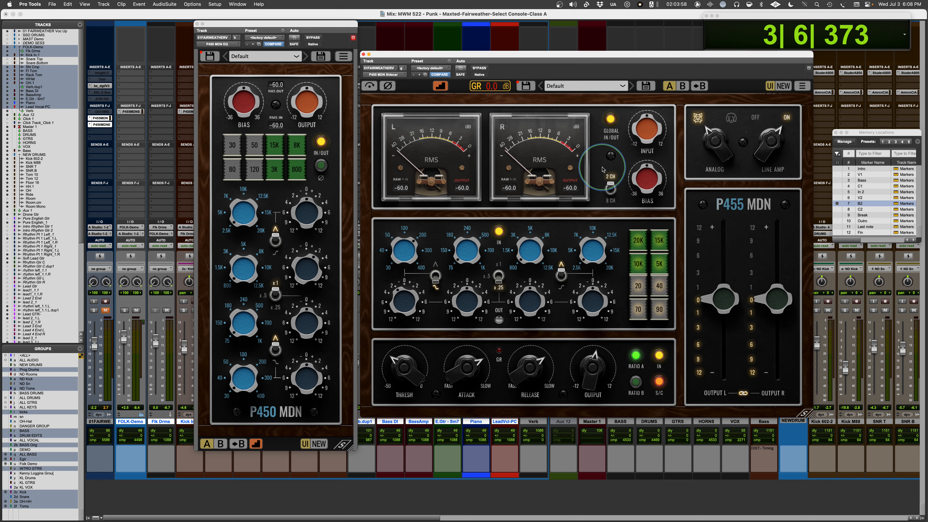
pyautogui.click(611, 189)
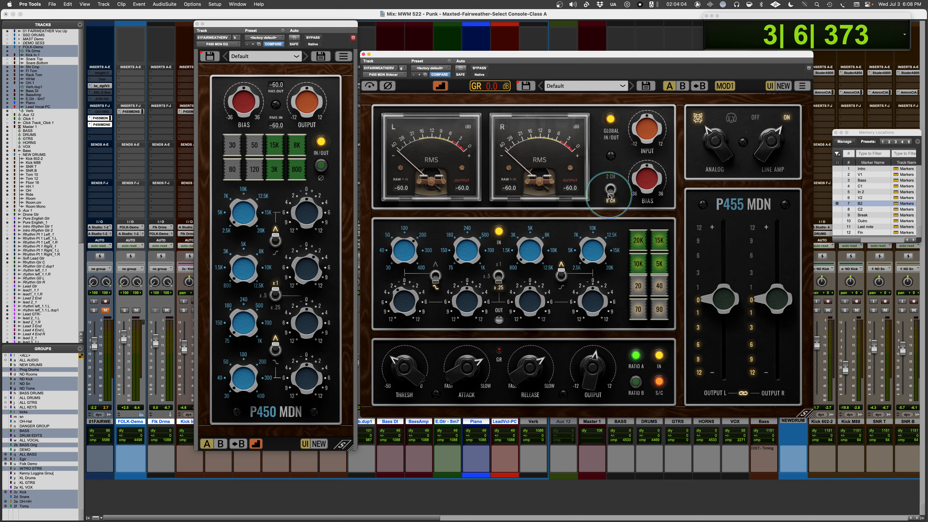
pyautogui.click(725, 87)
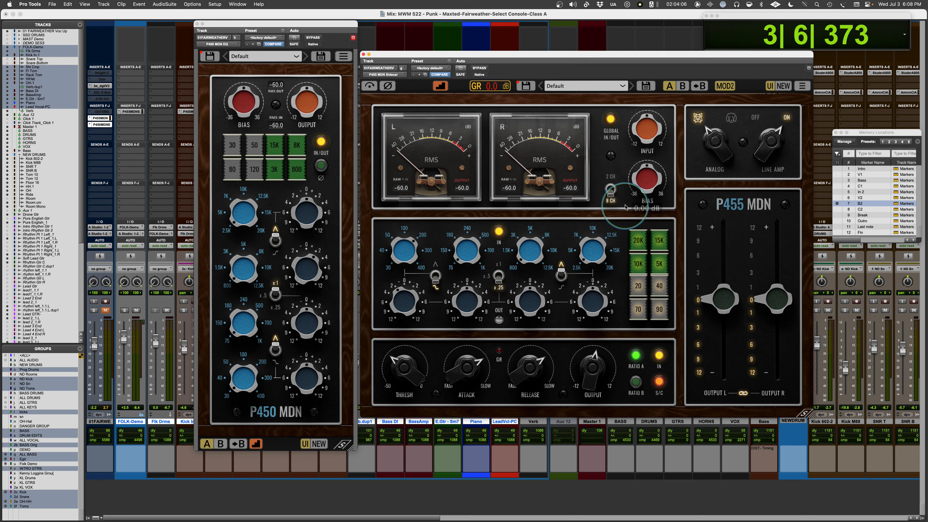
# Compare the P455 MDN's 2 CH and 8 CH settings and leave the channel switch on 2 CH.
pyautogui.click(609, 192)
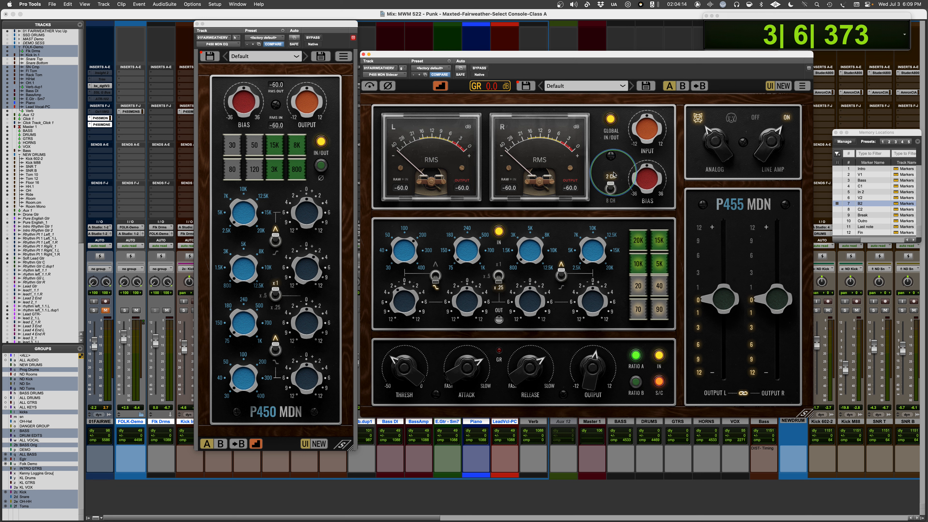
pyautogui.click(609, 201)
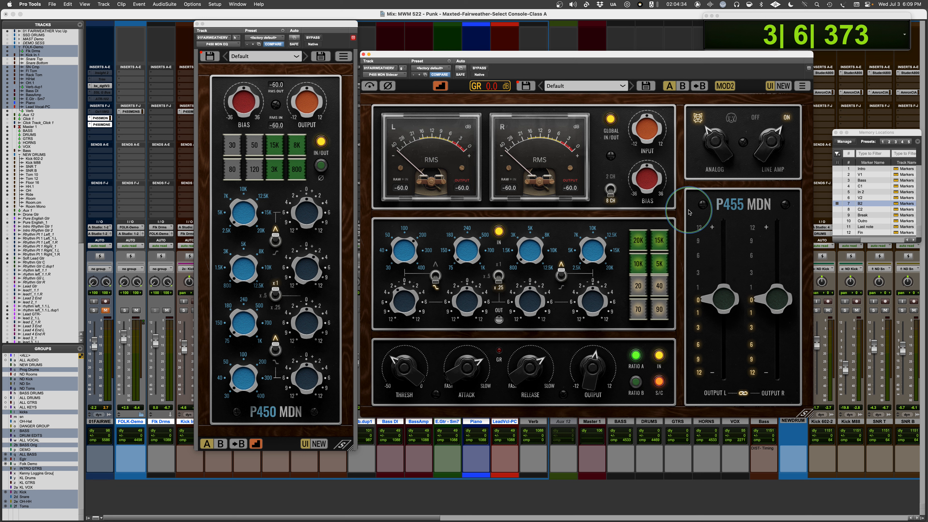
pyautogui.moveTo(648, 177)
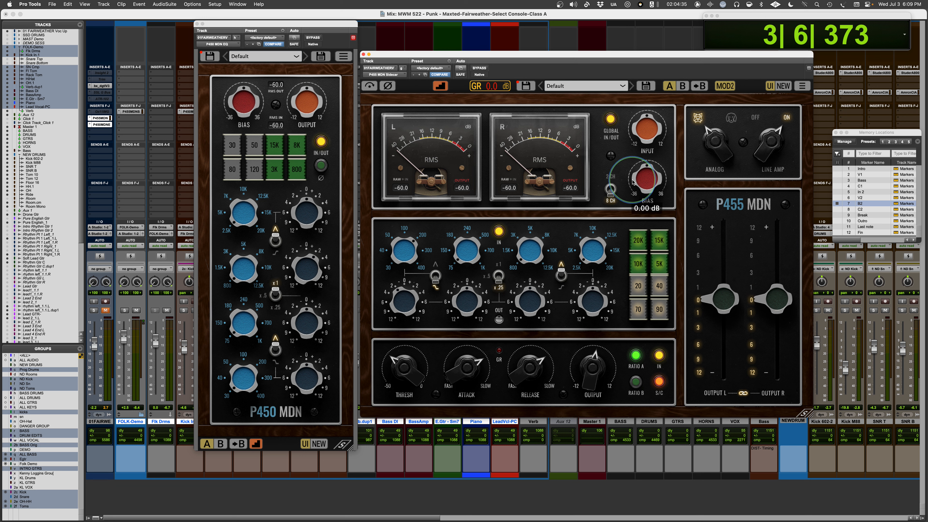
pyautogui.click(610, 188)
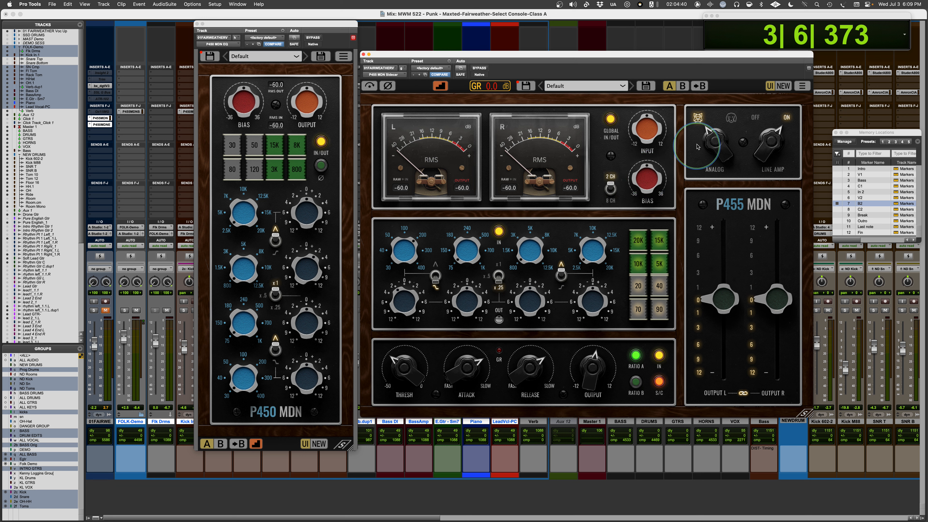
# Switch the P455 MDN's Analog knob to its second mode and return it to the first.
pyautogui.click(695, 118)
pyautogui.click(717, 140)
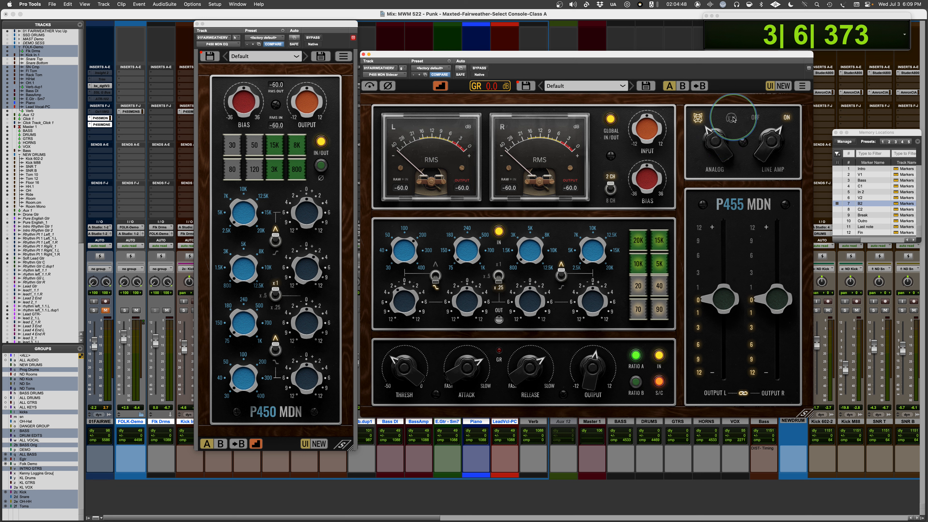
pyautogui.click(715, 139)
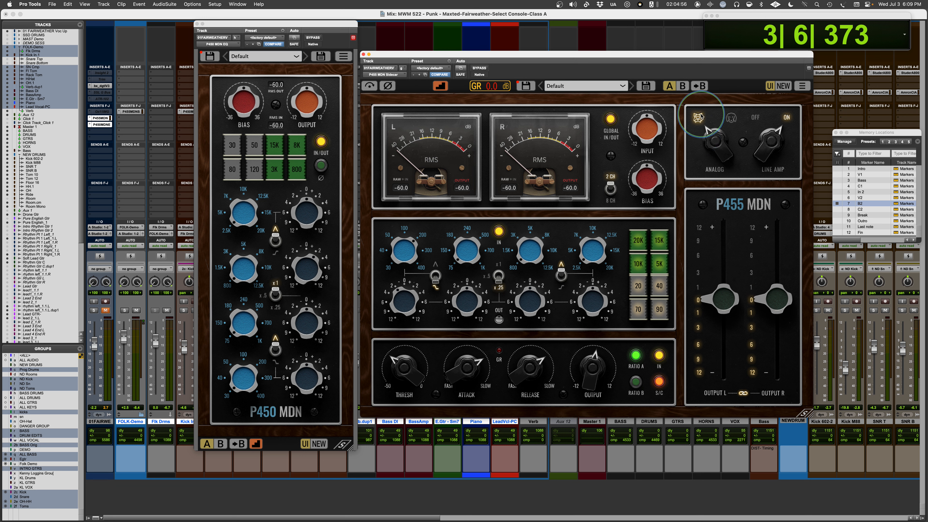
pyautogui.click(715, 142)
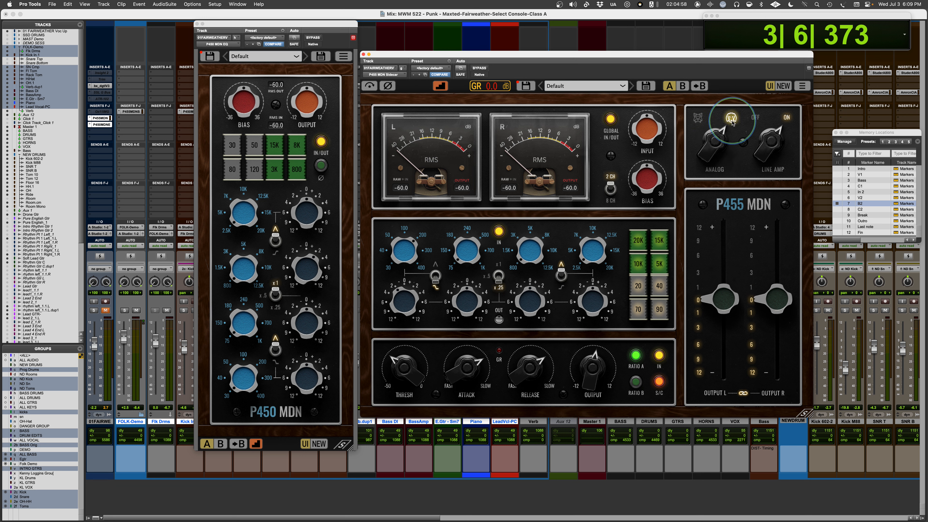
pyautogui.click(698, 118)
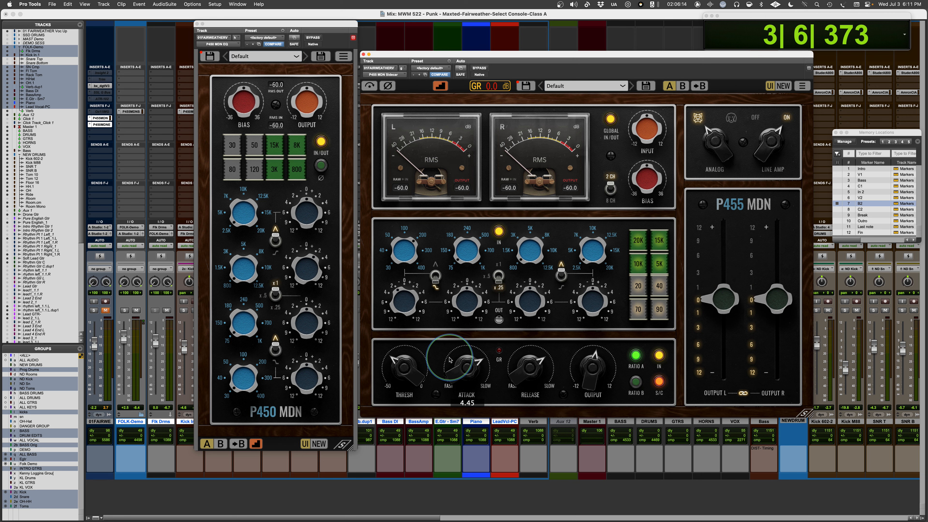
# Switch the P455 MDN compressor to Ratio B and back to Ratio A, and toggle its In switch off and on.
pyautogui.moveTo(535, 363)
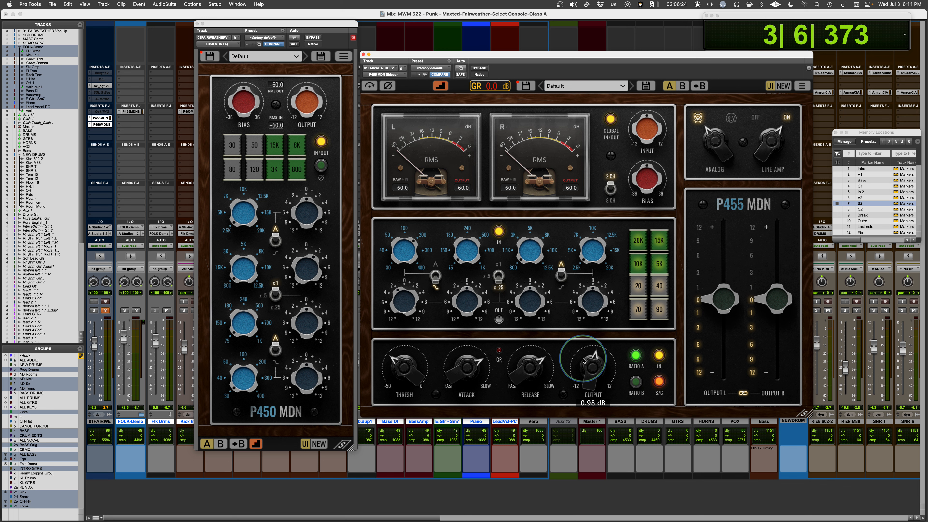
pyautogui.click(635, 354)
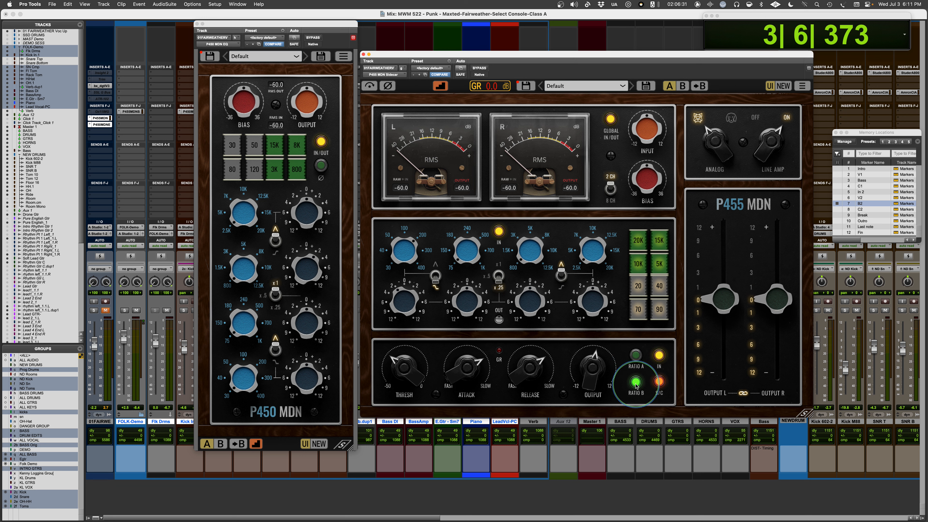
pyautogui.click(636, 355)
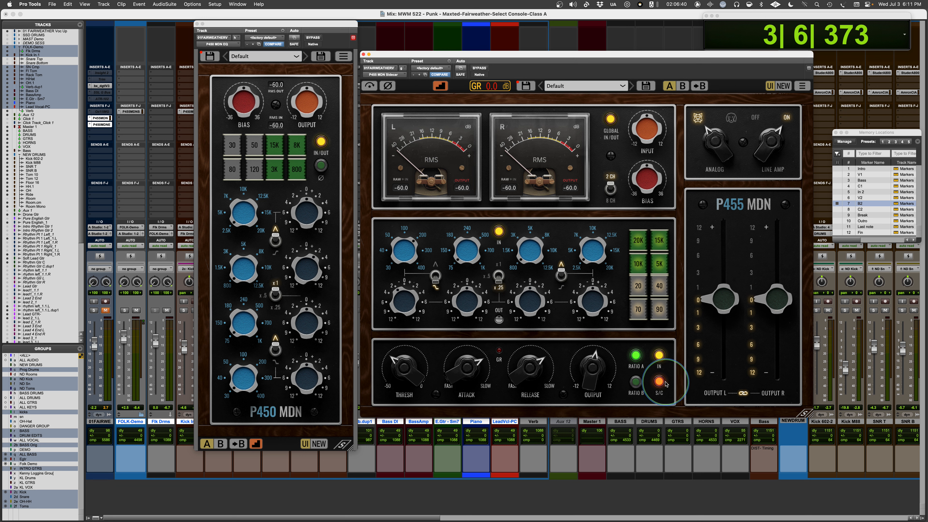
pyautogui.click(660, 356)
pyautogui.click(660, 357)
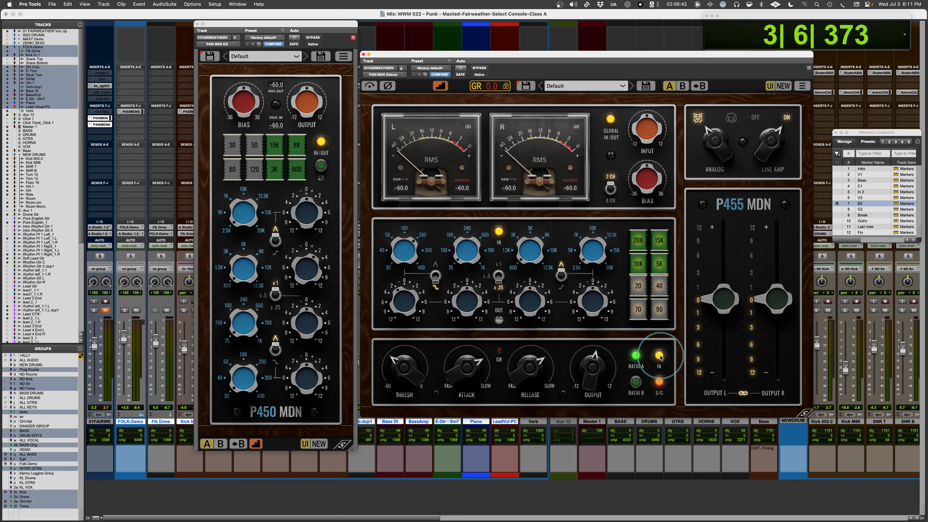
# Bypass and re-engage the P455 MDN with Global In/Out, and close the P455 MDN and P450 MDN windows.
pyautogui.click(612, 117)
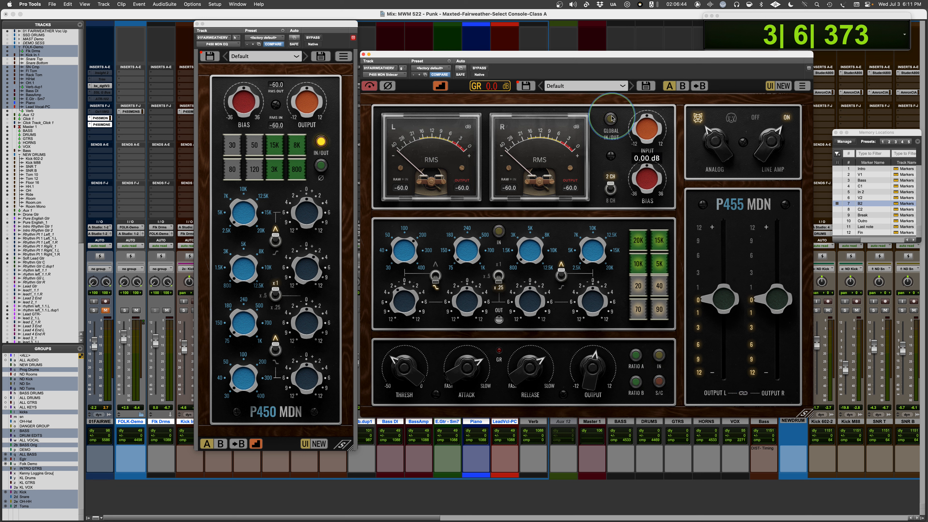
pyautogui.click(612, 117)
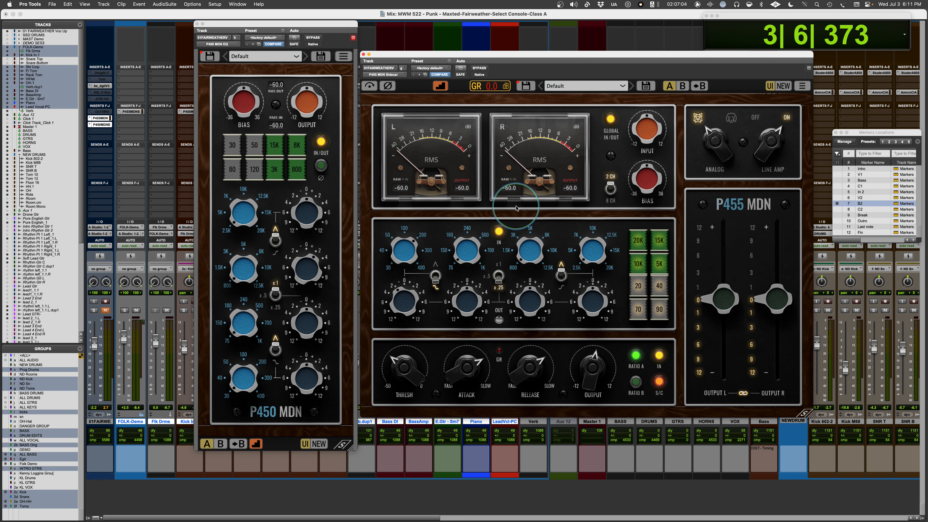
pyautogui.click(363, 54)
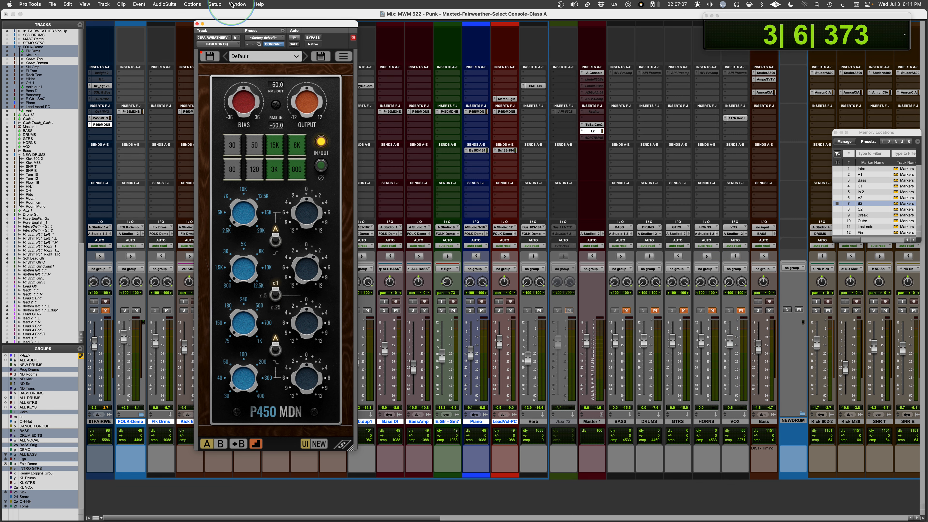
pyautogui.click(197, 23)
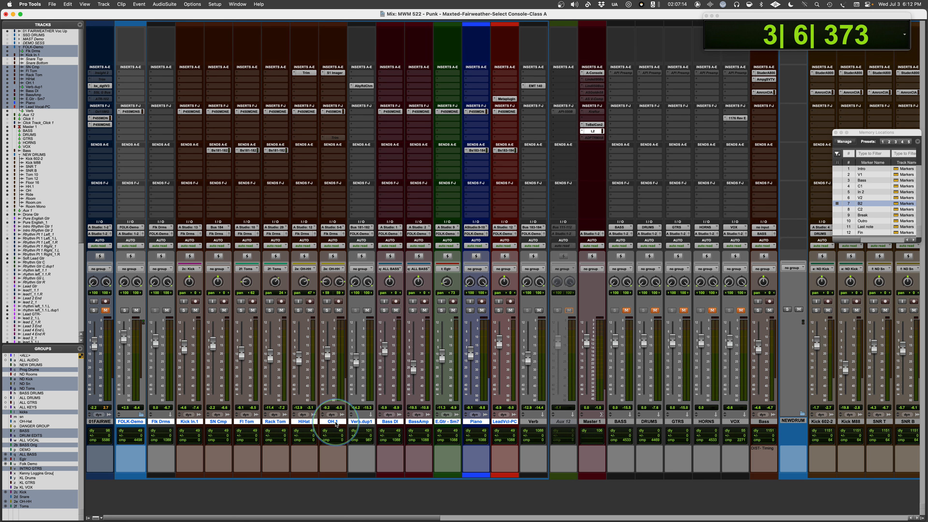
# Open the P455 MDN Sidecar on the FOLK-Demo track and move its window clear of the mixer inserts.
pyautogui.click(131, 111)
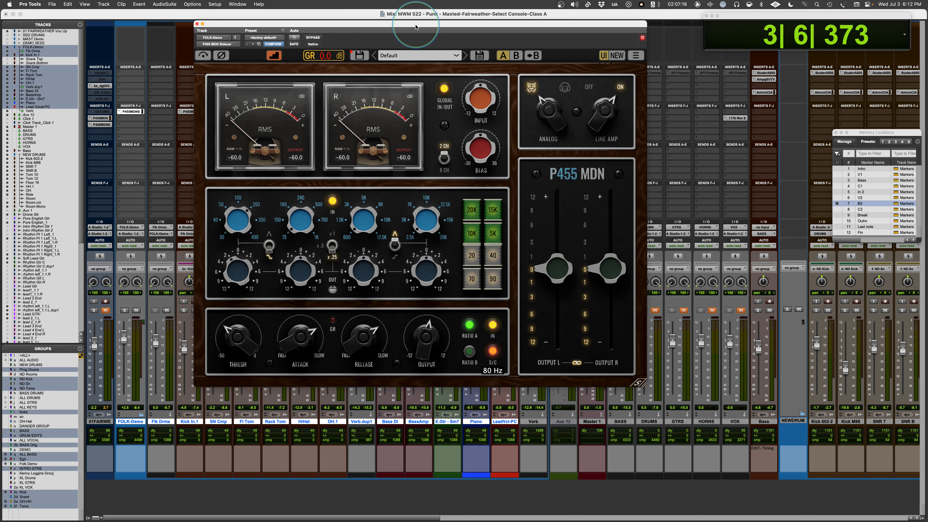
pyautogui.moveTo(417, 27); pyautogui.dragTo(502, 131)
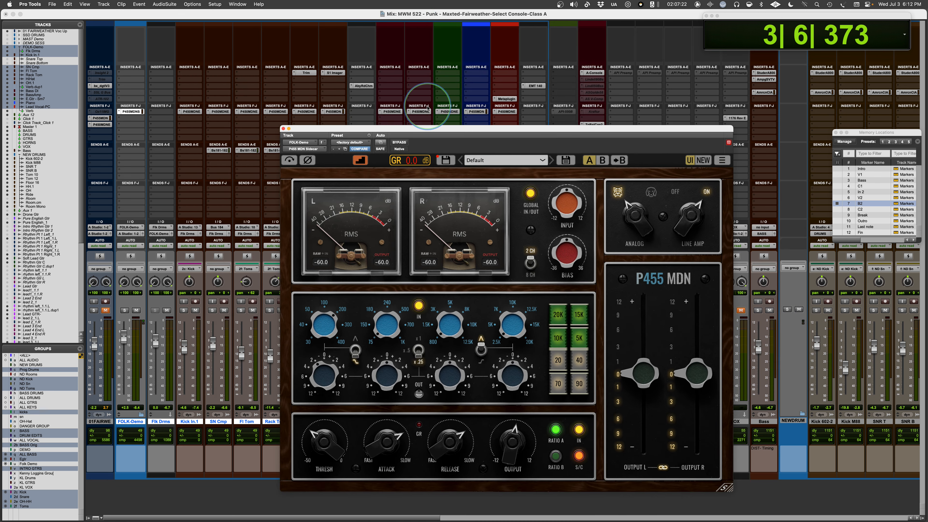
pyautogui.moveTo(496, 128); pyautogui.dragTo(663, 149)
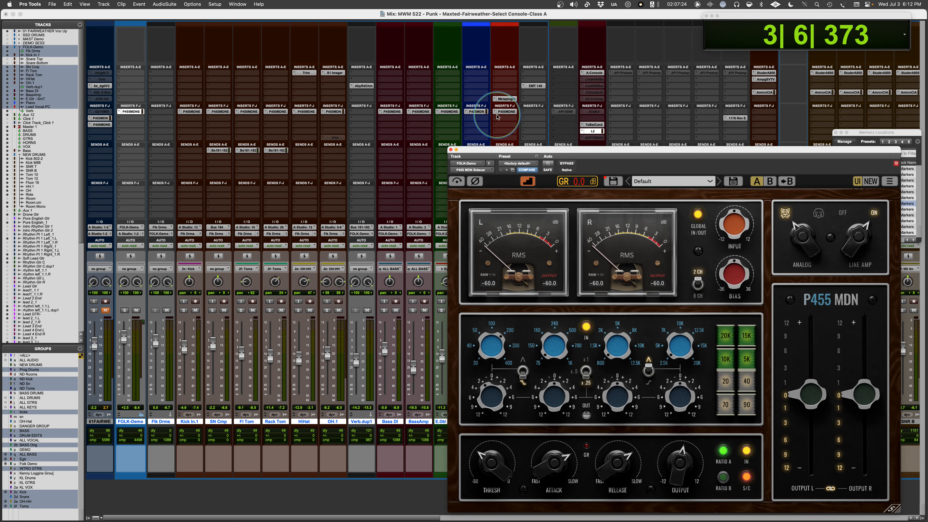
# Look over the P455 MDN Sidecar on the Piano track and close its window.
pyautogui.click(475, 112)
pyautogui.moveTo(591, 150); pyautogui.dragTo(396, 101)
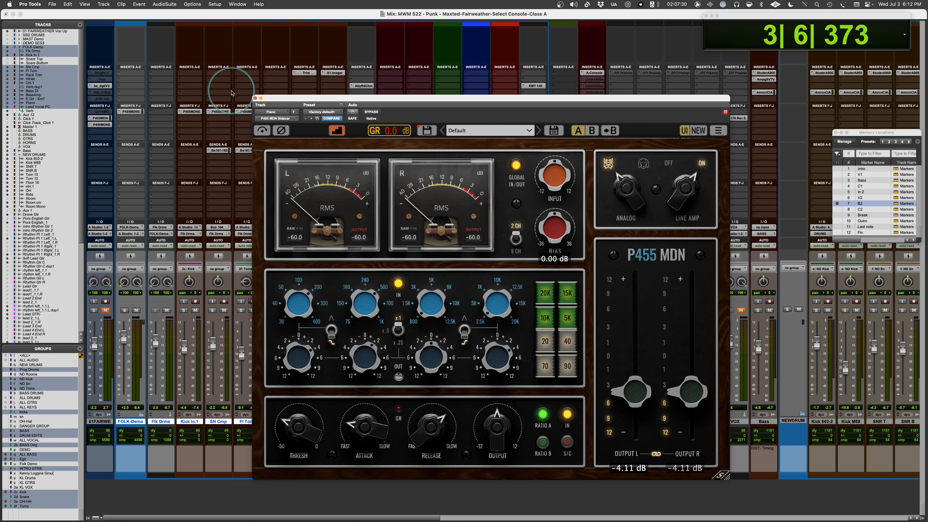
pyautogui.click(255, 98)
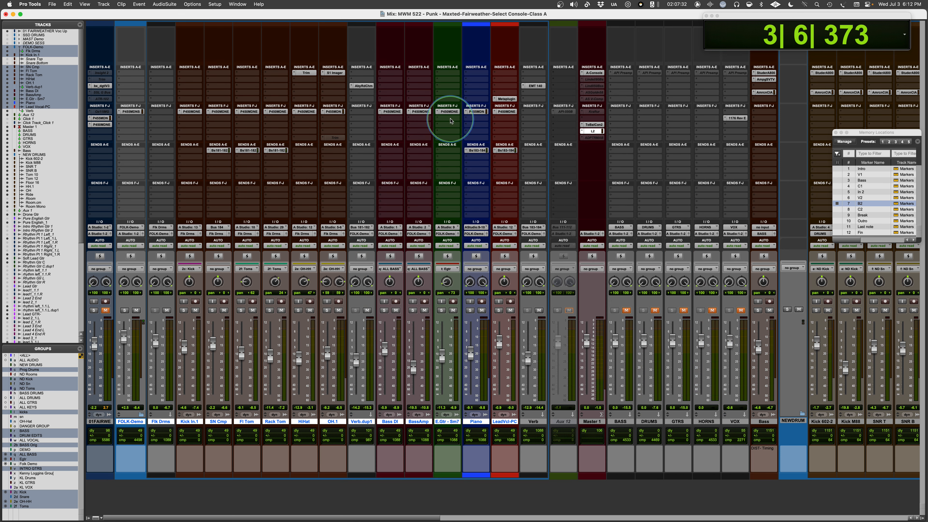
pyautogui.click(479, 113)
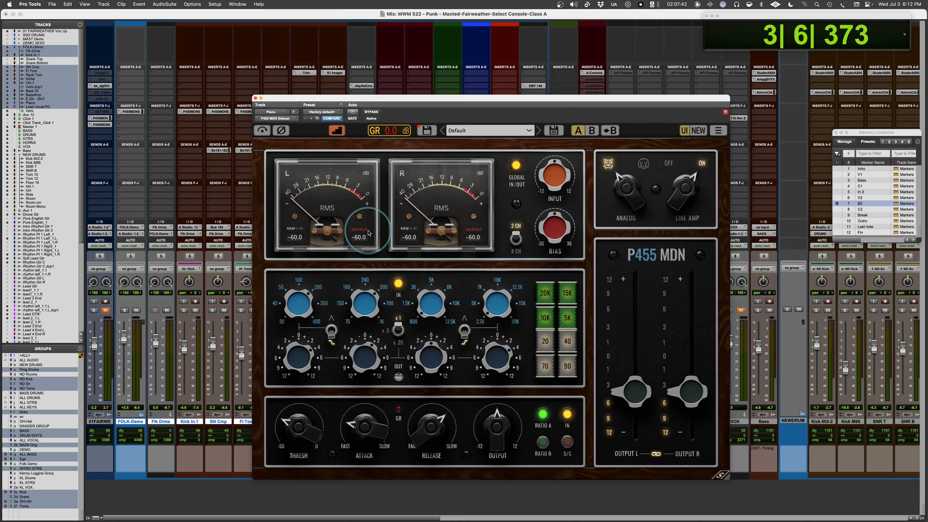
pyautogui.click(255, 99)
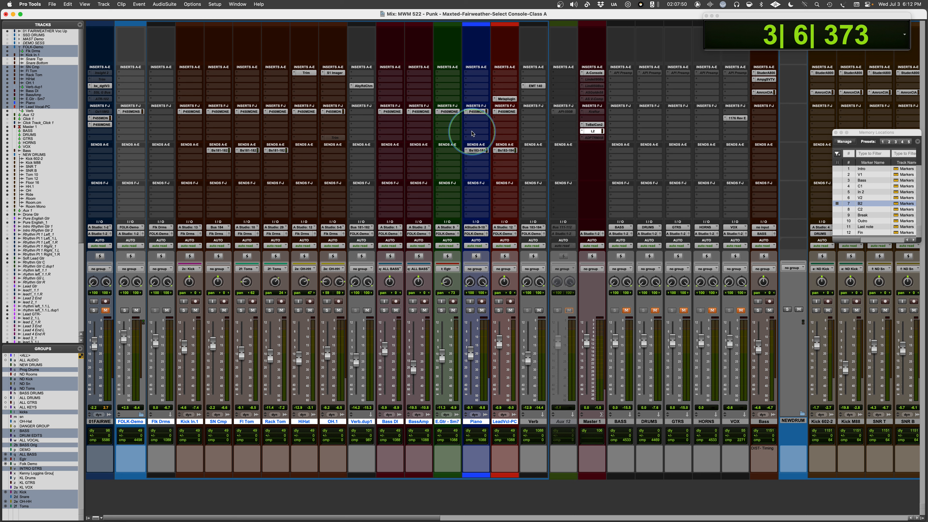
# View the P455 MDN Sidecar hosted in the lead vocal's Metaplugin and the P450 MDN EQ on Kick In.1, closing each window.
pyautogui.click(506, 99)
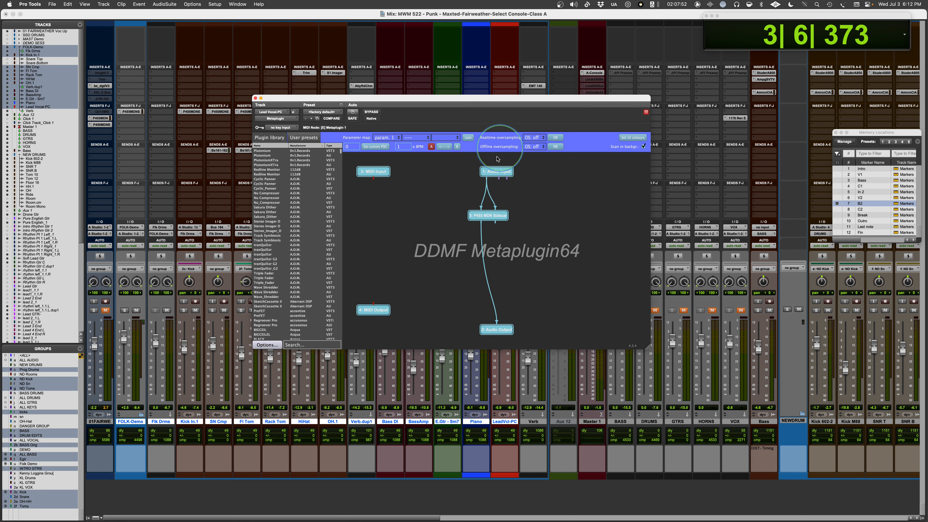
pyautogui.doubleClick(491, 218)
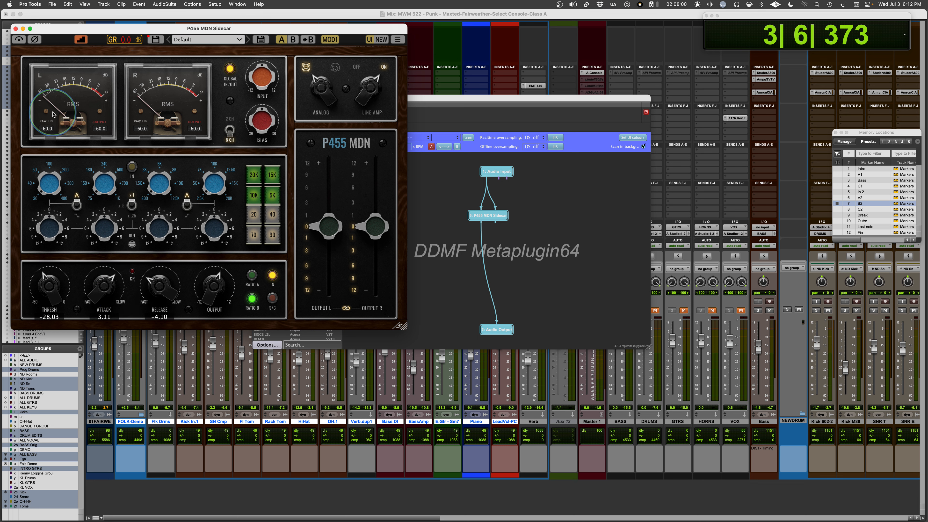
pyautogui.click(16, 29)
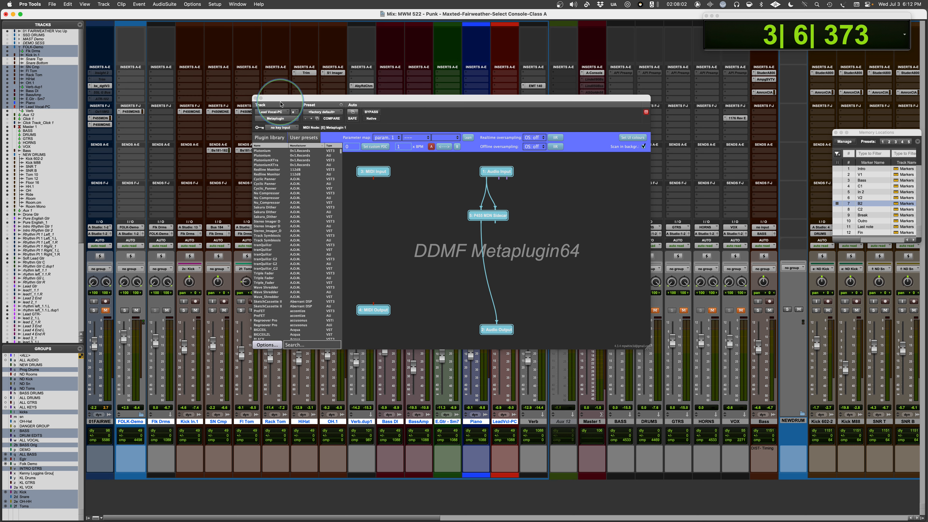
pyautogui.click(256, 98)
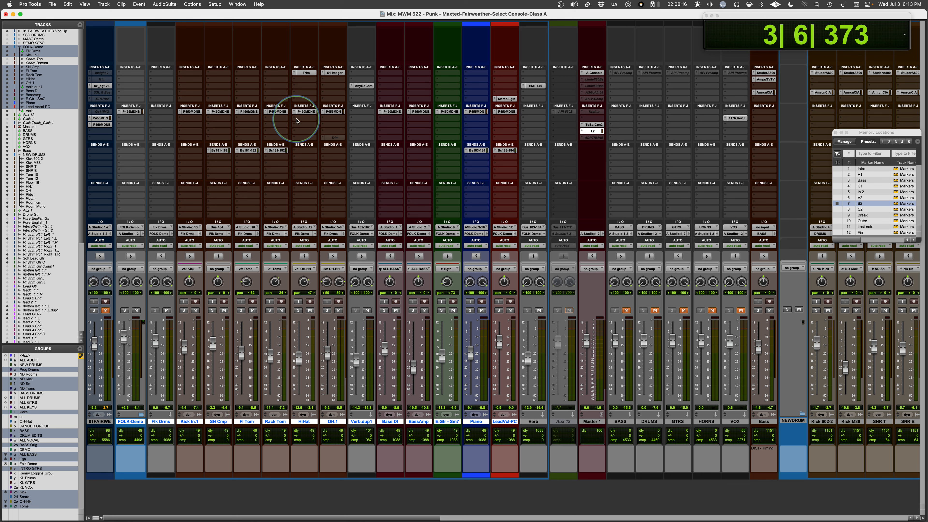
pyautogui.click(191, 113)
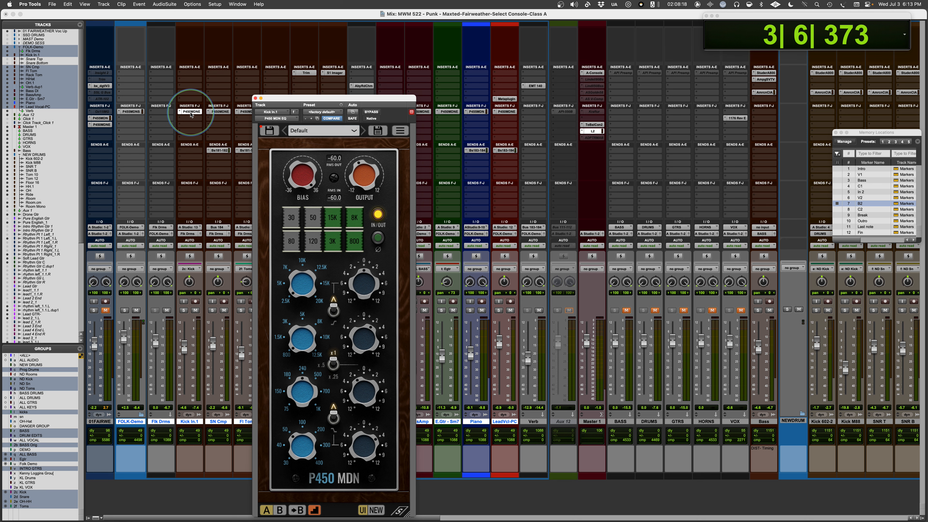
pyautogui.click(255, 98)
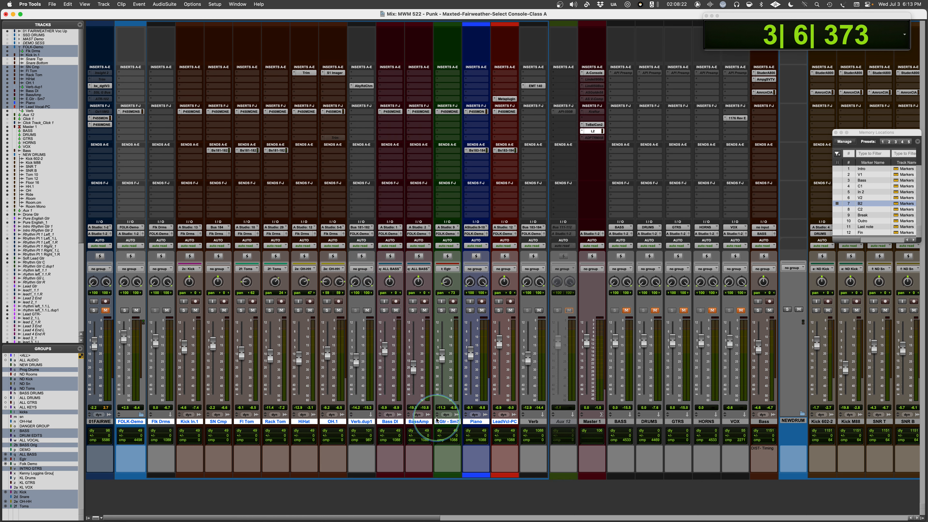
# Play the mix and compare it with the MDN plug-ins on the selected tracks bypassed and active, leaving them active.
pyautogui.press('space')
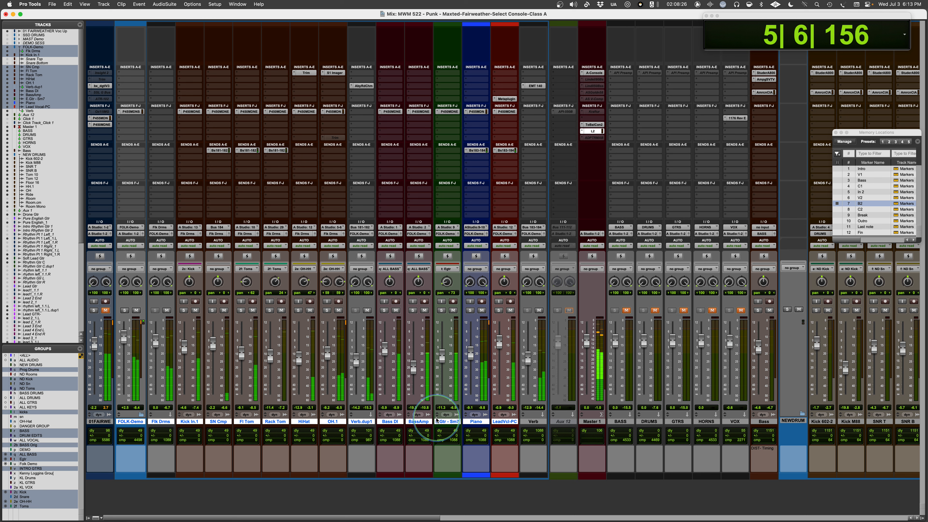
pyautogui.keyDown('alt'); pyautogui.keyDown('super'); pyautogui.click(420, 112); pyautogui.keyUp('super'); pyautogui.keyUp('alt')
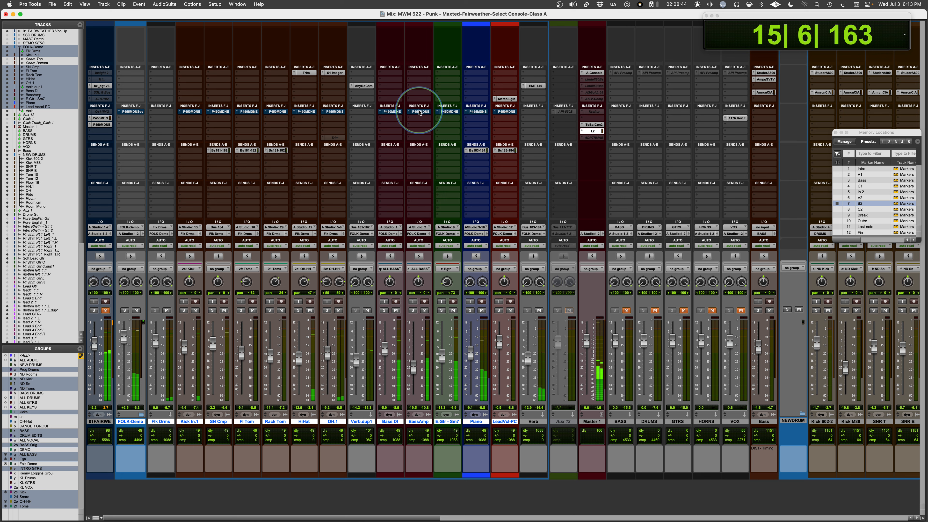
pyautogui.keyDown('alt'); pyautogui.keyDown('super'); pyautogui.click(419, 111); pyautogui.keyUp('super'); pyautogui.keyUp('alt')
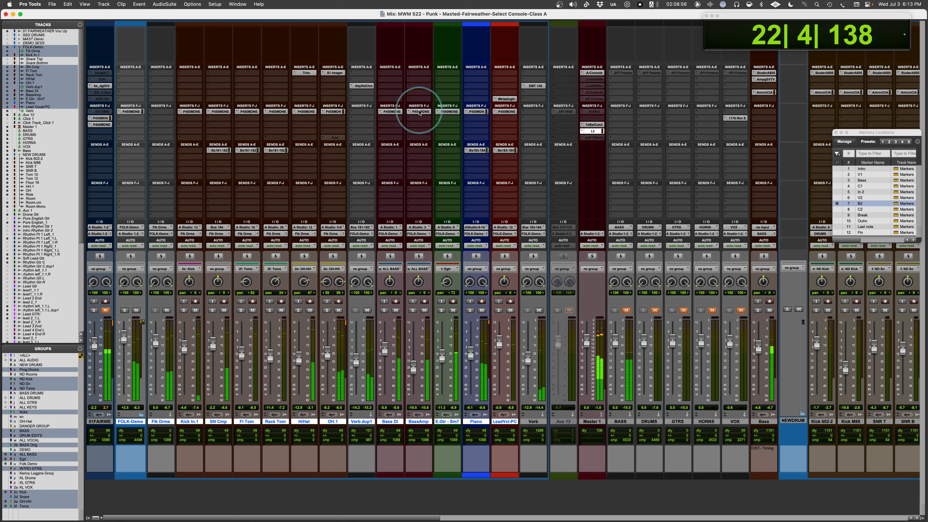
pyautogui.keyDown('alt'); pyautogui.keyDown('super'); pyautogui.click(419, 111); pyautogui.keyUp('super'); pyautogui.keyUp('alt')
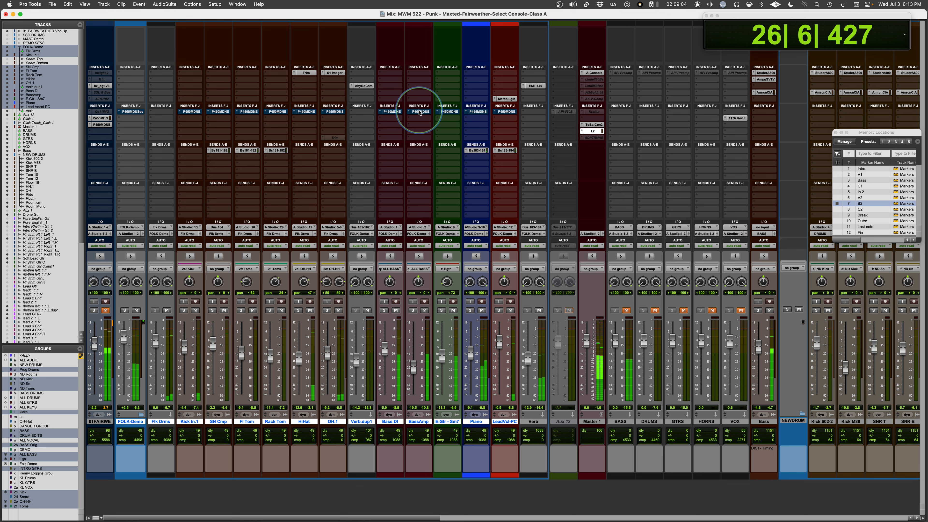
pyautogui.keyDown('alt'); pyautogui.keyDown('super'); pyautogui.click(420, 112); pyautogui.keyUp('super'); pyautogui.keyUp('alt')
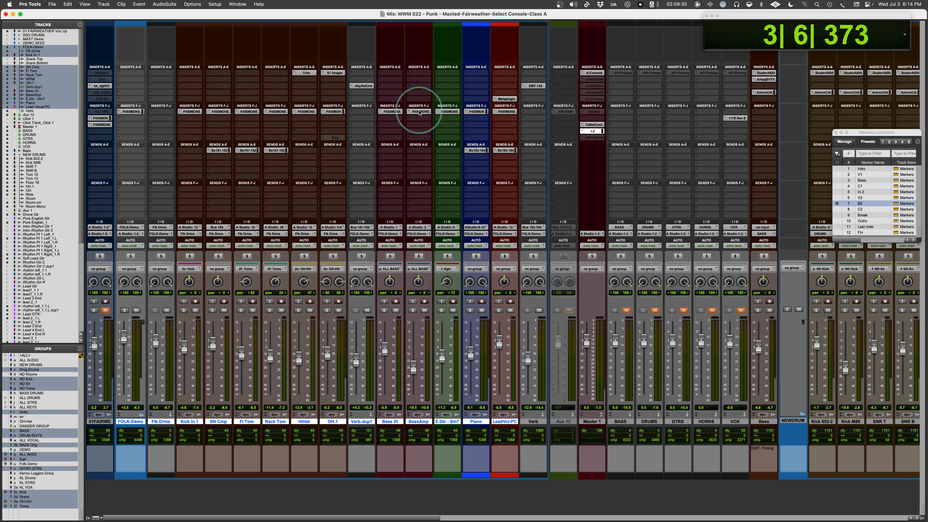
# Open the P455 MDN Sidecar on the FOLK-Demo track and compare the playing mix with its Line Amp off and on, leaving it on.
pyautogui.click(130, 111)
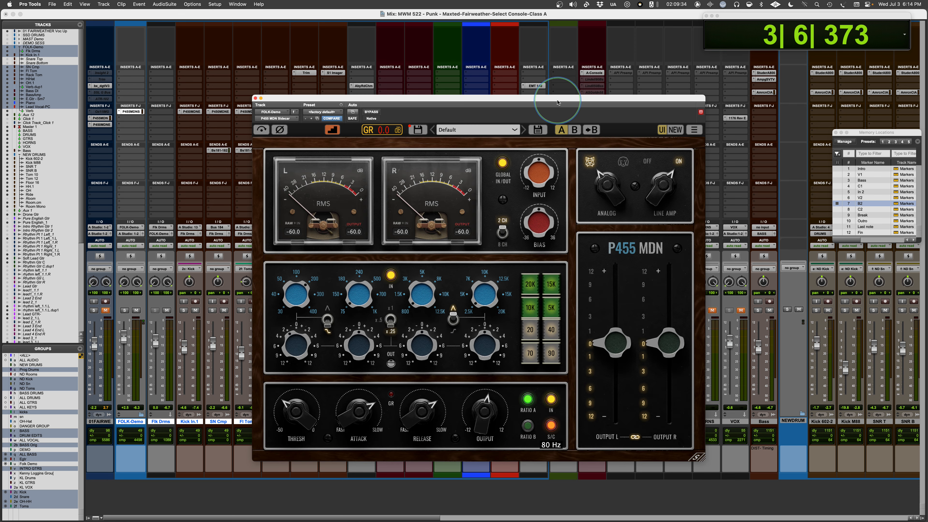
pyautogui.moveTo(555, 96); pyautogui.dragTo(513, 50)
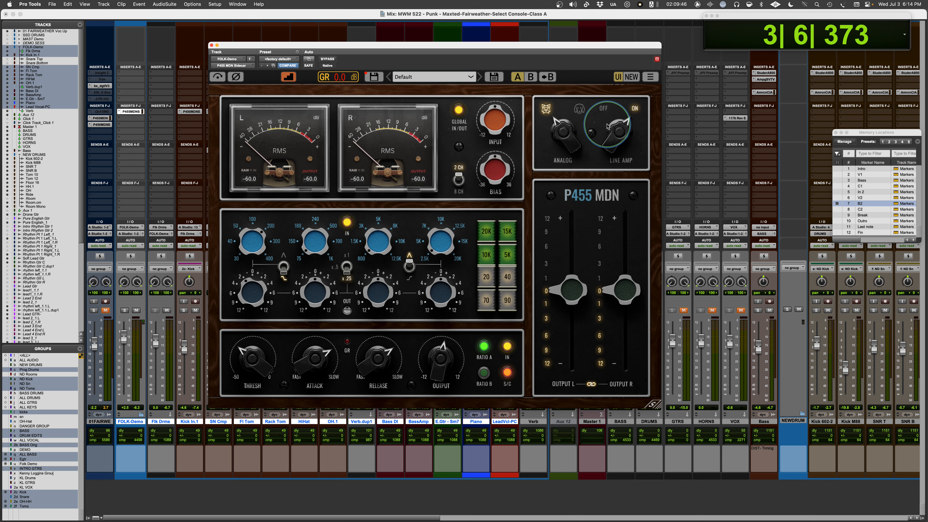
pyautogui.press('space')
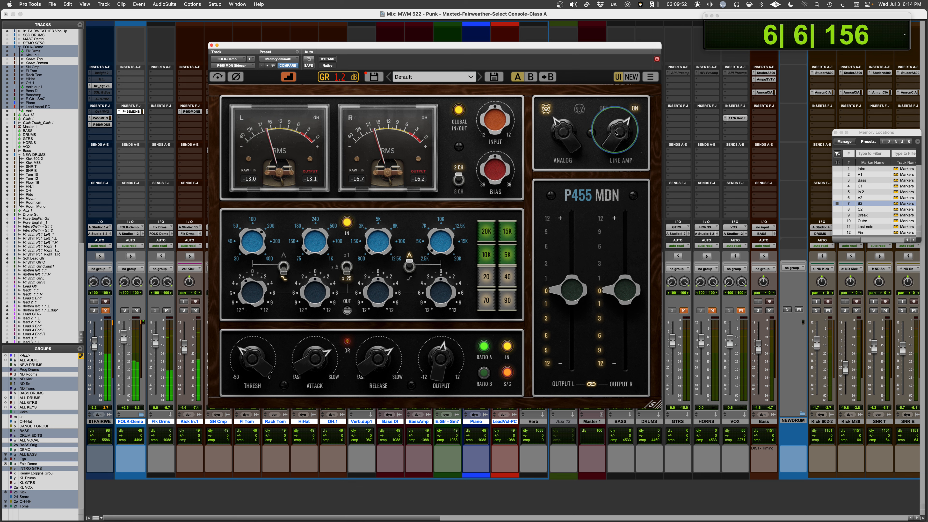
pyautogui.click(616, 132)
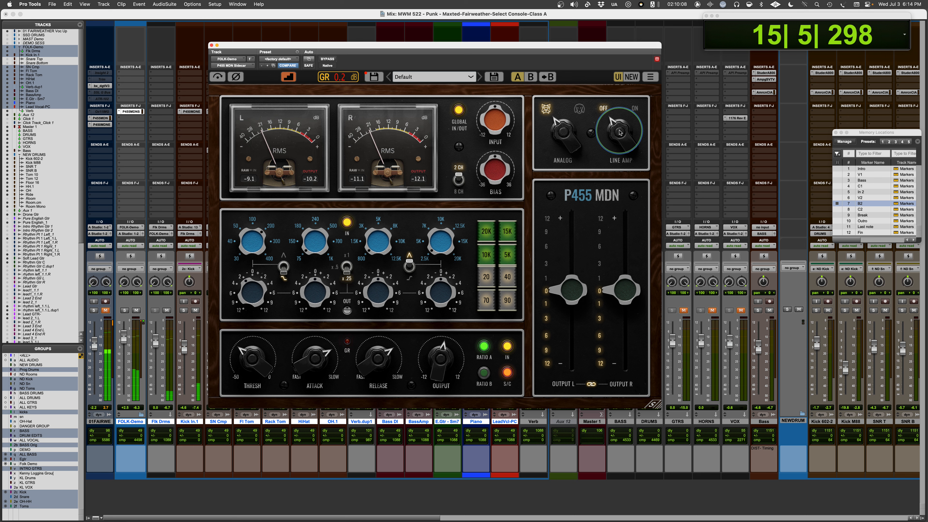
pyautogui.click(620, 132)
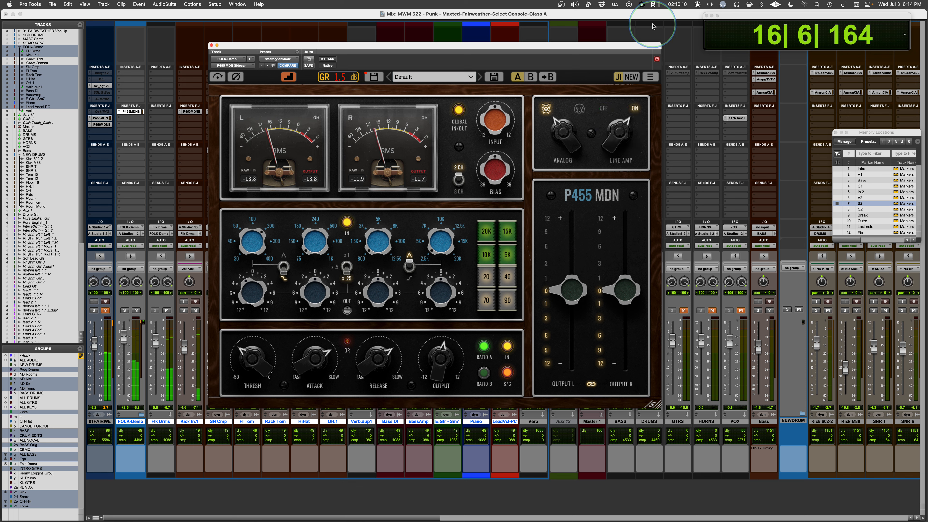
pyautogui.click(619, 135)
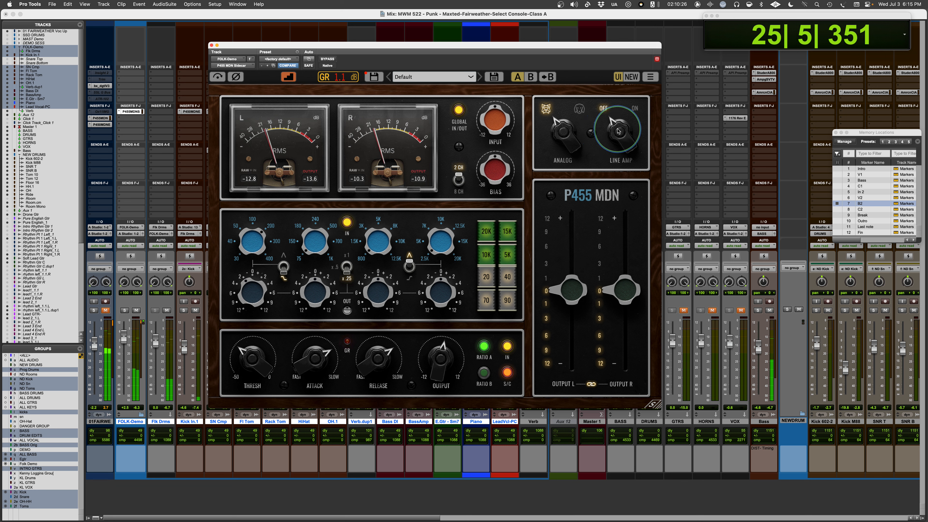
pyautogui.press('space')
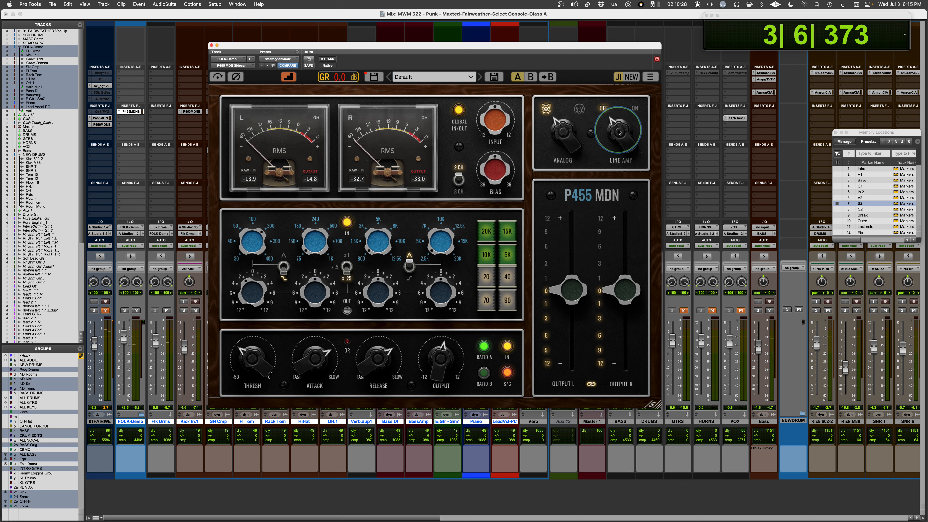
pyautogui.moveTo(618, 132); pyautogui.dragTo(624, 100)
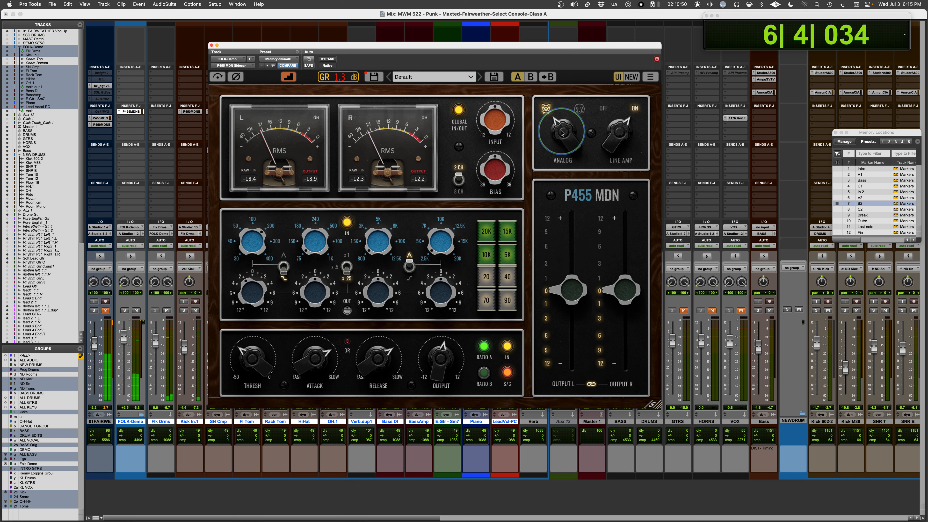
# Compare the two Analog modes of the P455 MDN during playback, leaving the second mode selected.
pyautogui.moveTo(562, 133); pyautogui.dragTo(563, 103)
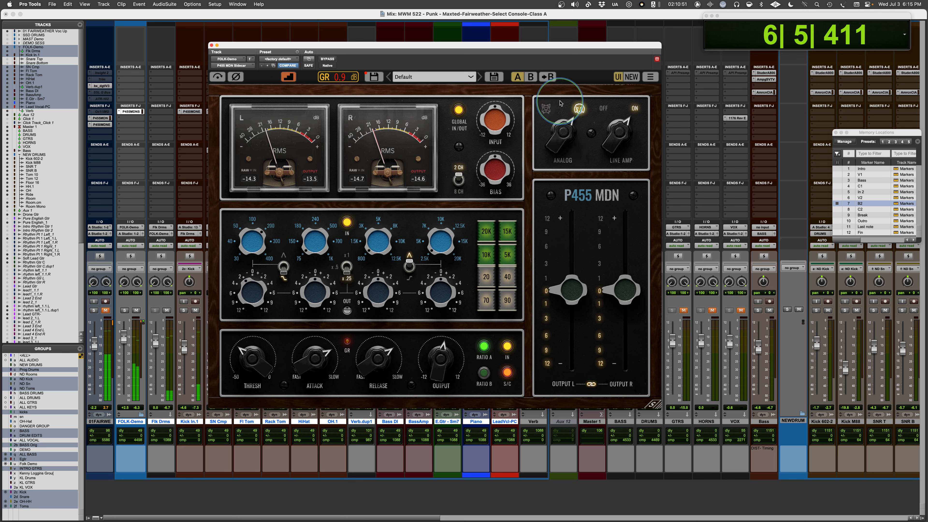
pyautogui.click(564, 130)
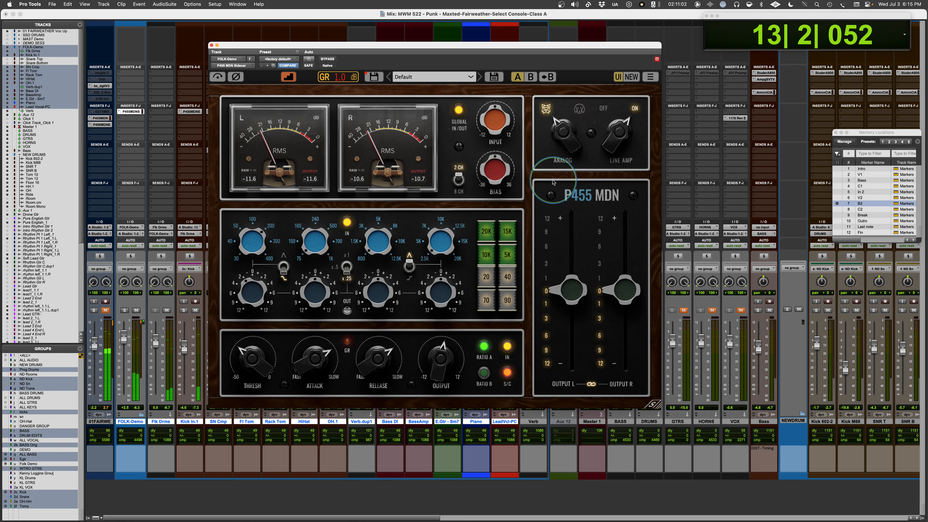
pyautogui.click(564, 134)
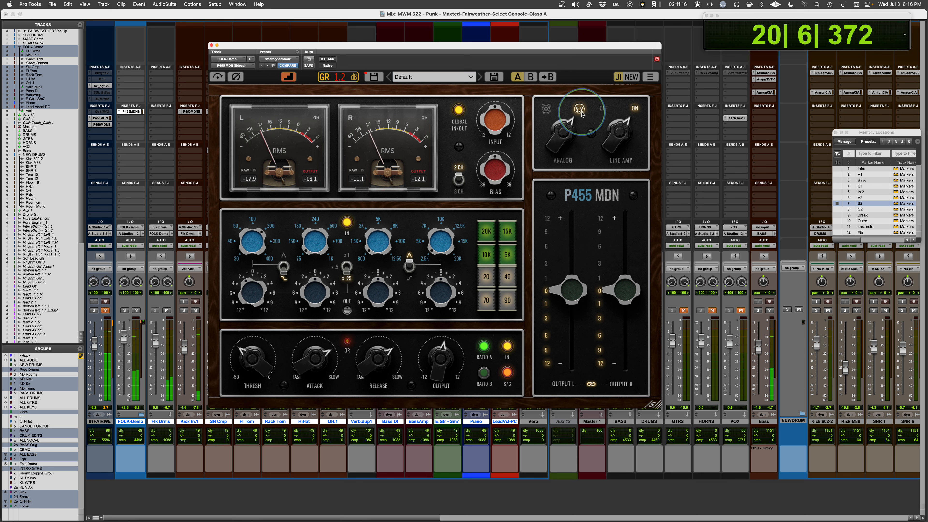
pyautogui.press('space')
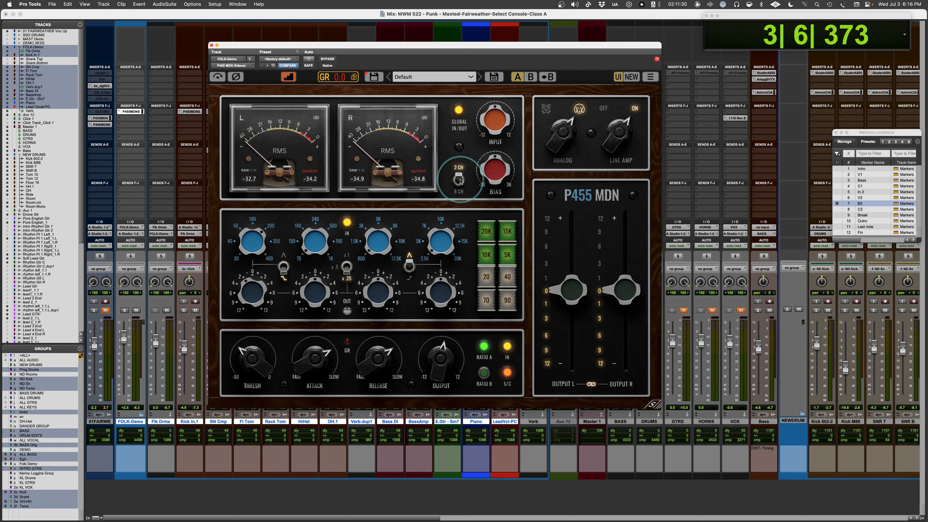
# Play the mix and compare the 2 CH and 8 CH settings, leaving the plug-in on 8 CH.
pyautogui.press('space')
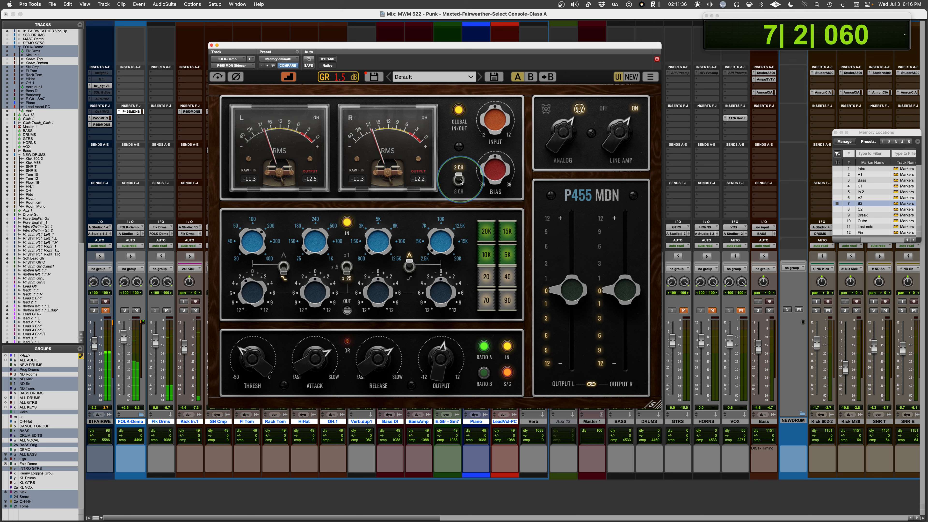
pyautogui.click(461, 182)
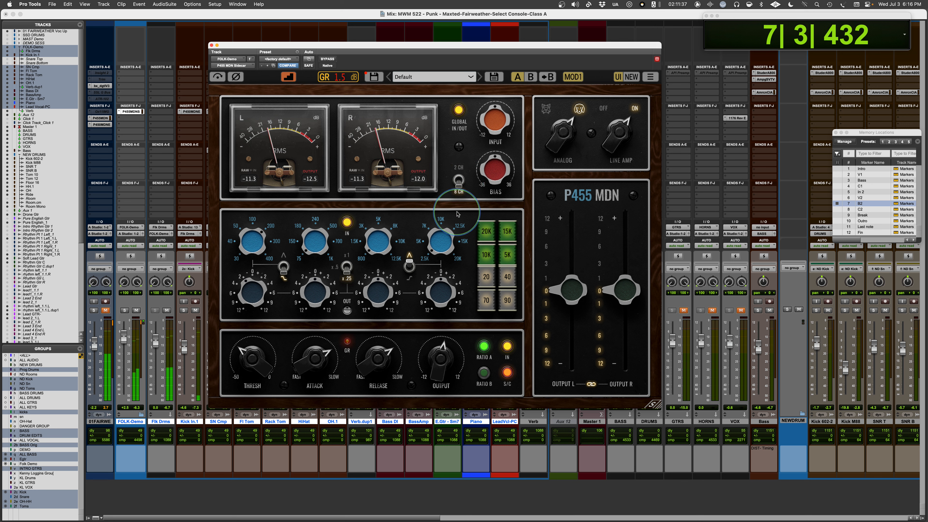
pyautogui.click(459, 180)
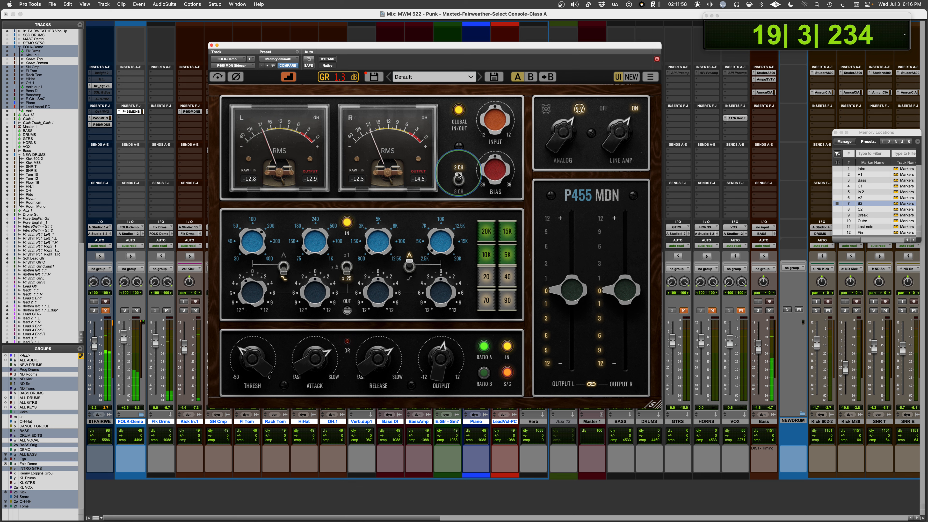
pyautogui.click(459, 176)
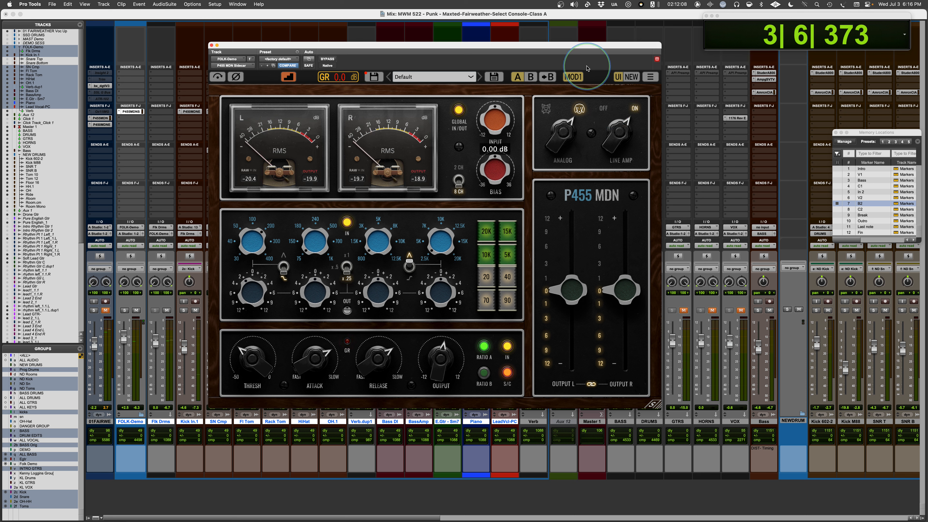
# Compare the MOD1 and MOD2 variants of the 8 CH mode during playback, leaving MOD2 active.
pyautogui.click(573, 76)
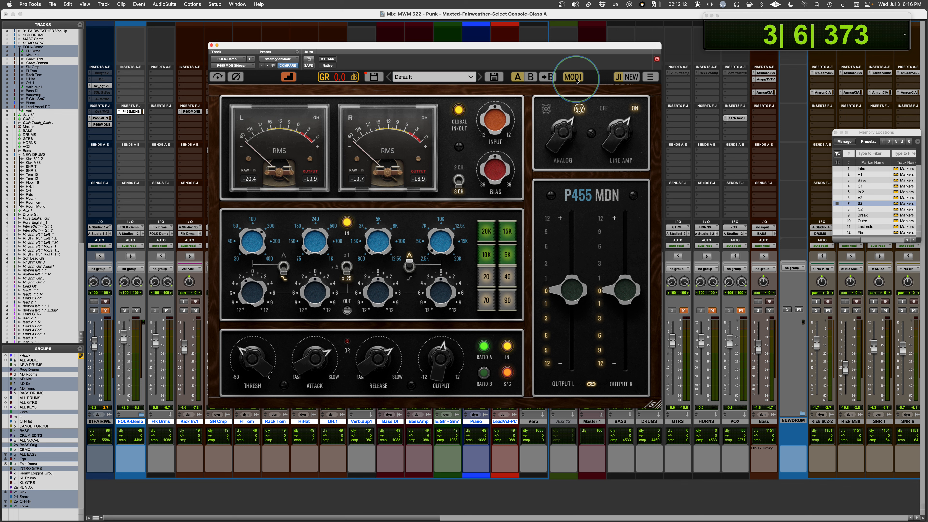
pyautogui.press('space')
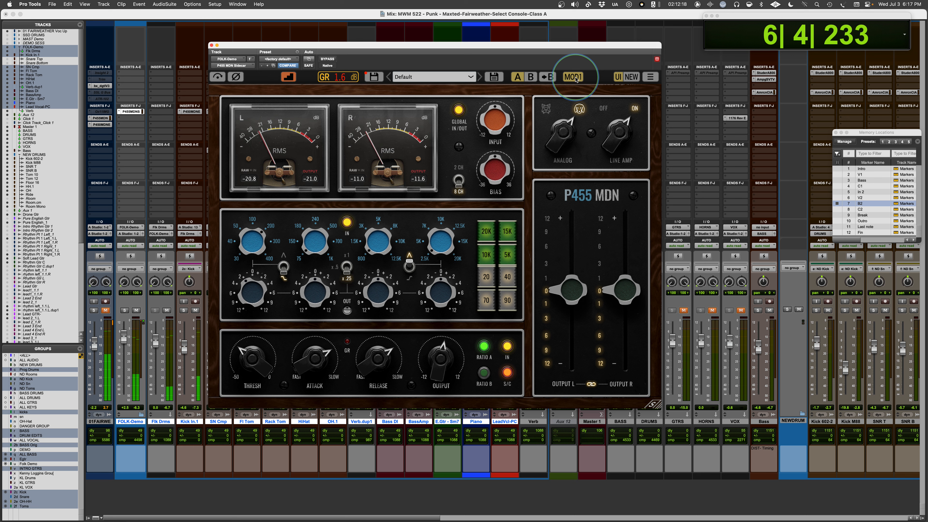
pyautogui.click(575, 78)
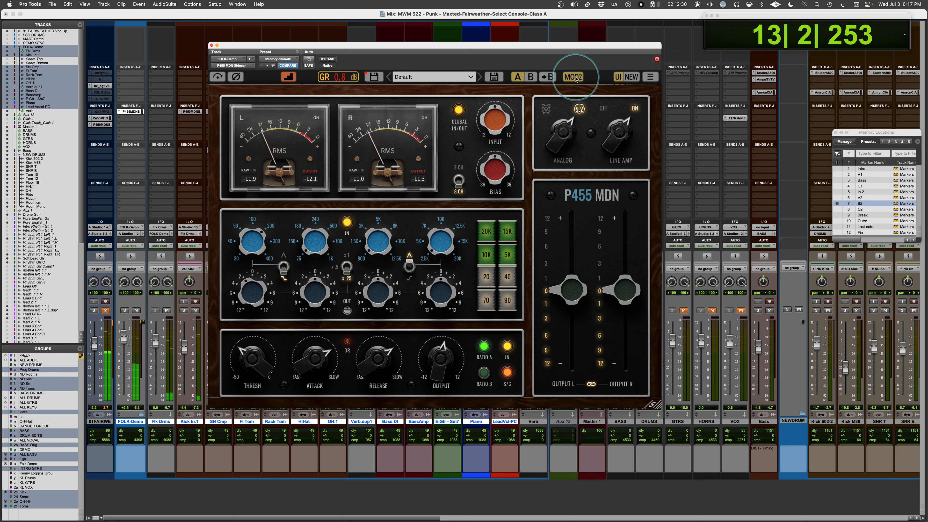
pyautogui.click(574, 77)
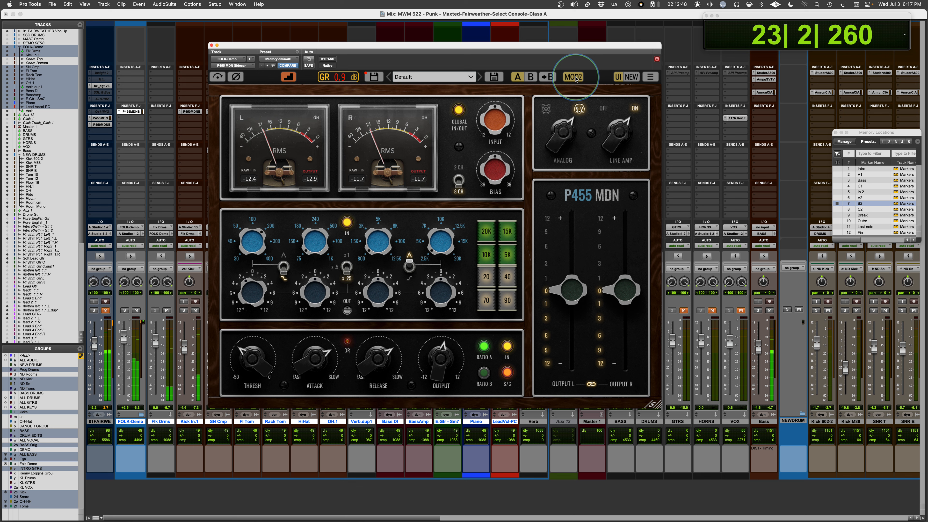
pyautogui.press('space')
# Compare the 2 CH setting against 8 CH with MOD2 during playback, returning to 8 CH.
pyautogui.moveTo(496, 149)
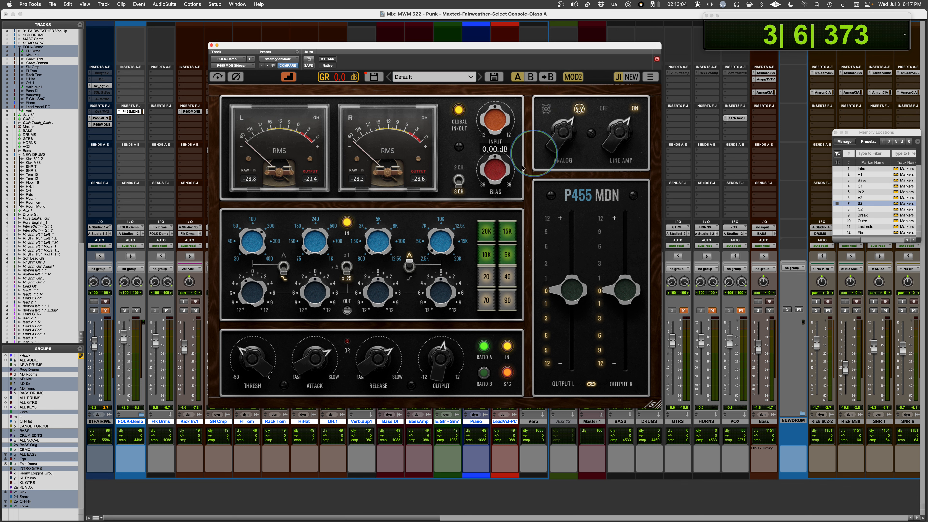
pyautogui.click(457, 185)
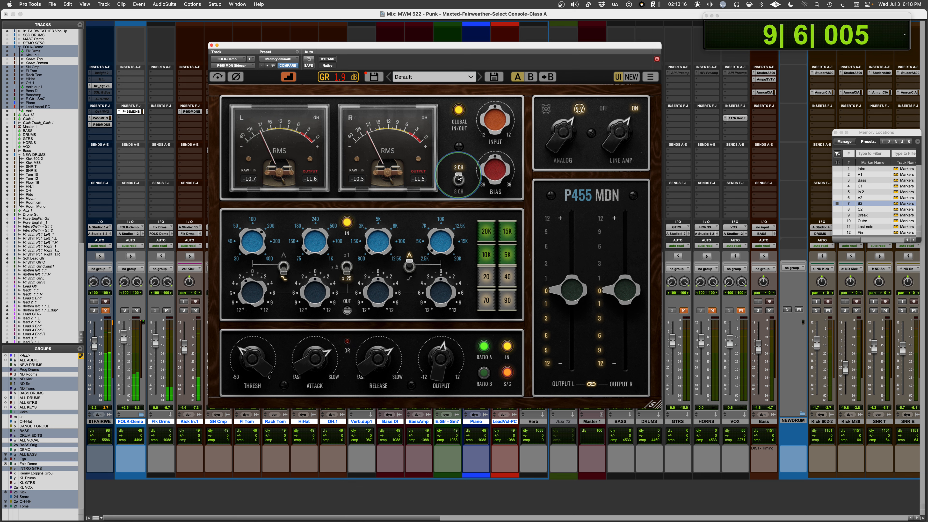
pyautogui.moveTo(459, 178); pyautogui.dragTo(456, 199)
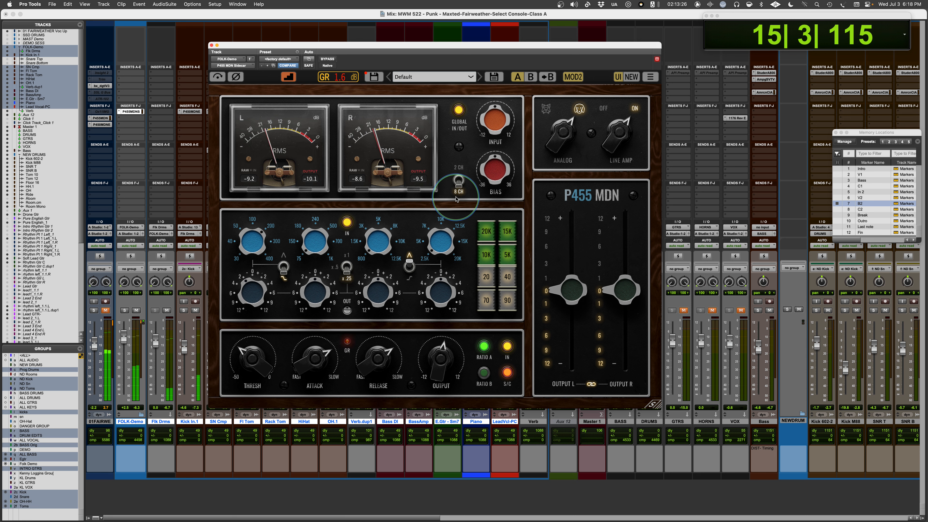
pyautogui.press('space')
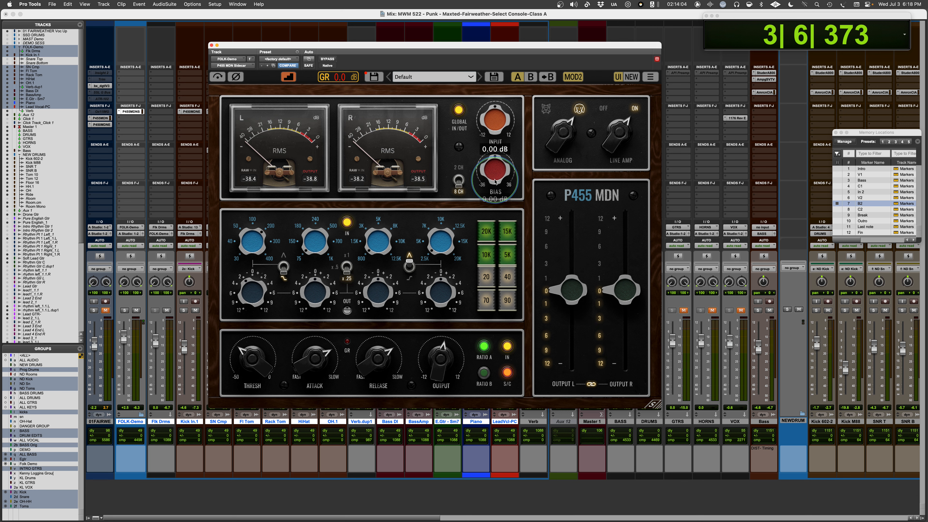
# Sweep the Bias between 36 dB and -36 dB during playback, leaving it at -36 dB.
pyautogui.press('space')
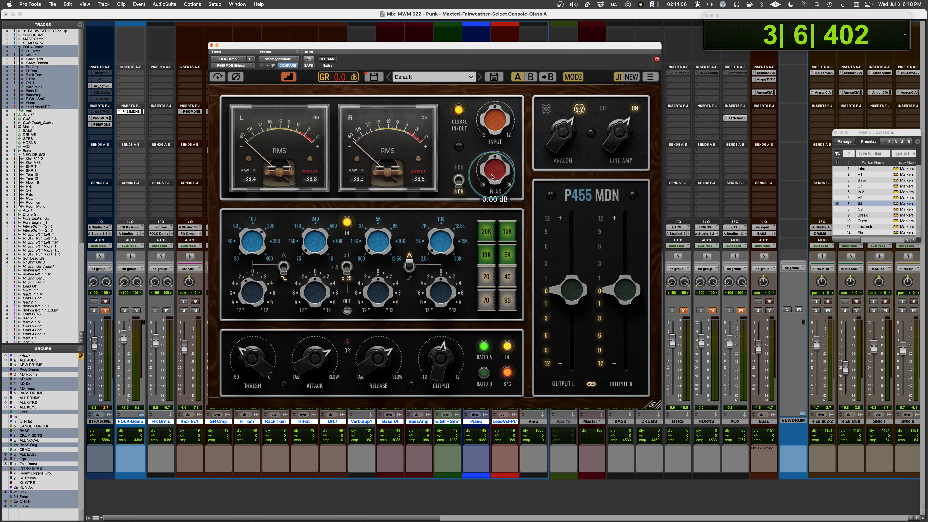
pyautogui.moveTo(492, 177); pyautogui.dragTo(496, 131)
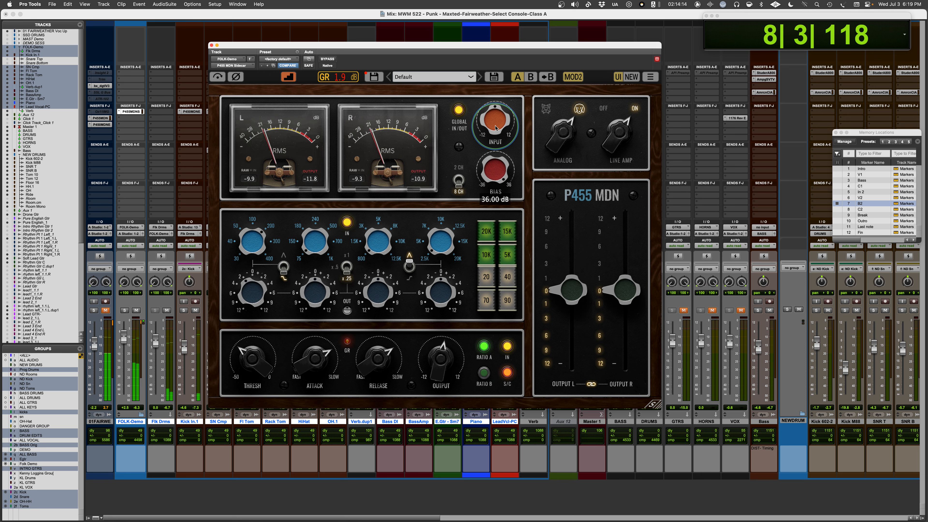
pyautogui.moveTo(495, 127); pyautogui.dragTo(491, 224)
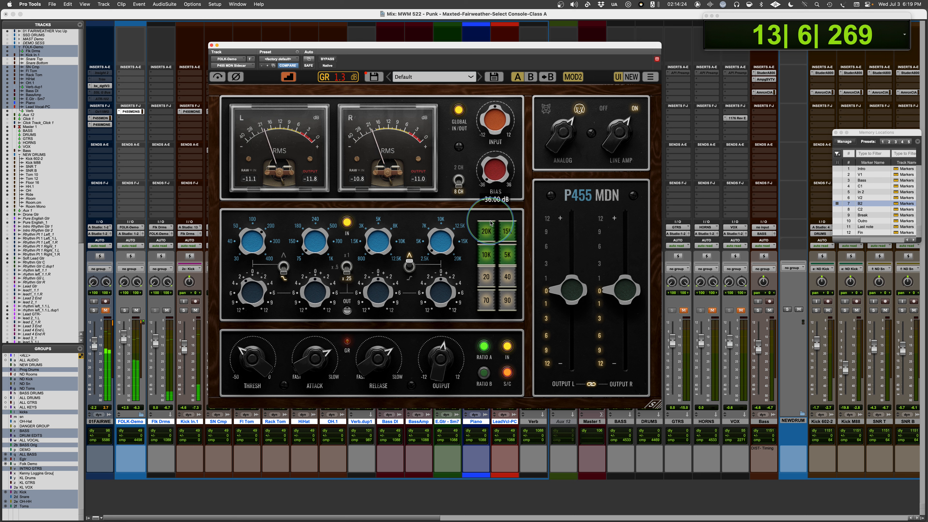
pyautogui.moveTo(490, 221); pyautogui.dragTo(480, 104)
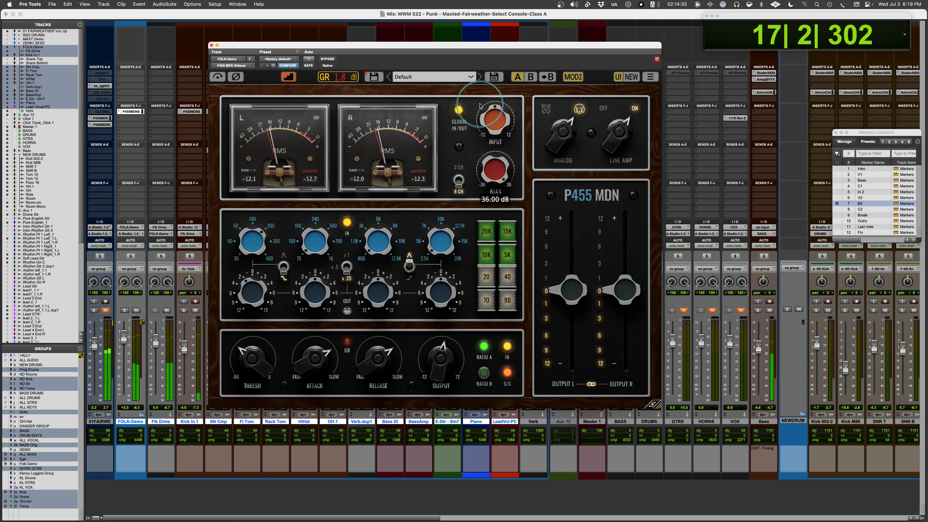
pyautogui.moveTo(495, 166); pyautogui.dragTo(488, 194)
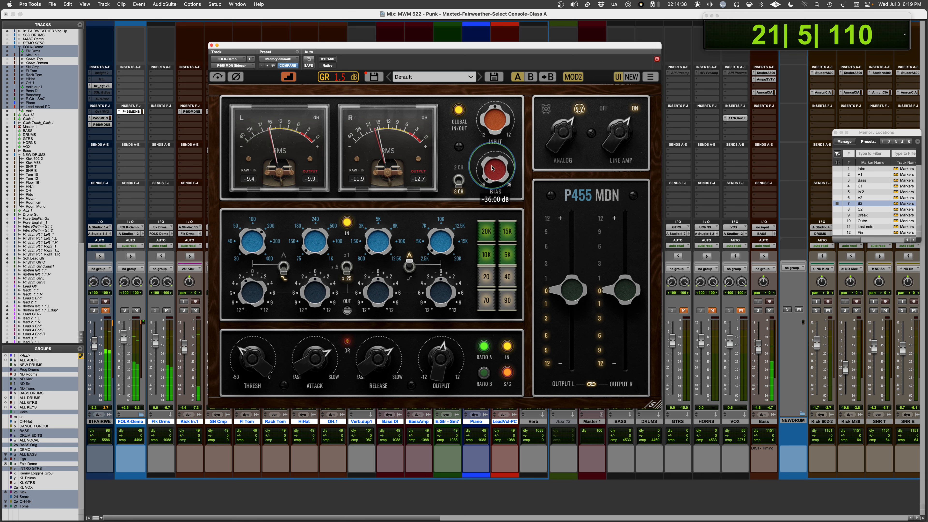
pyautogui.press('space')
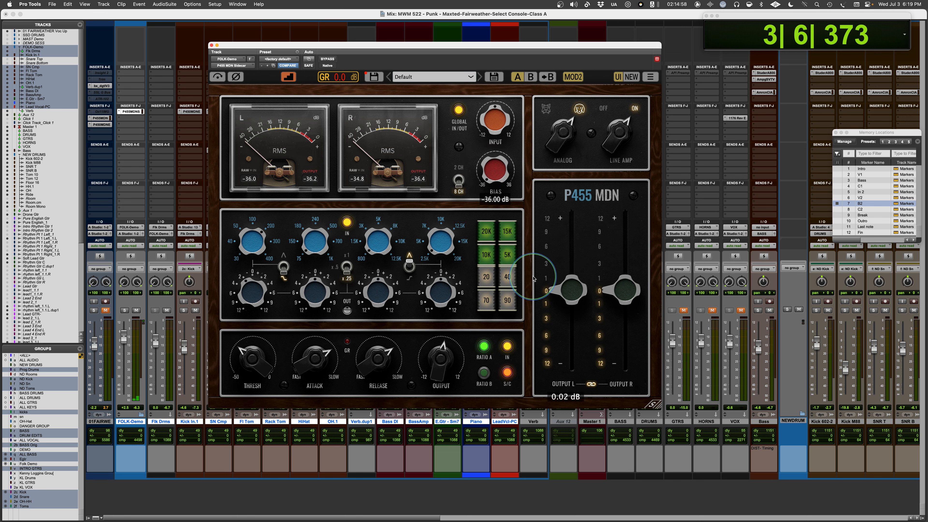
# Audition the 5K filter together with the 20 and 90 filters during playback, and switch all of them off.
pyautogui.press('space')
pyautogui.click(508, 254)
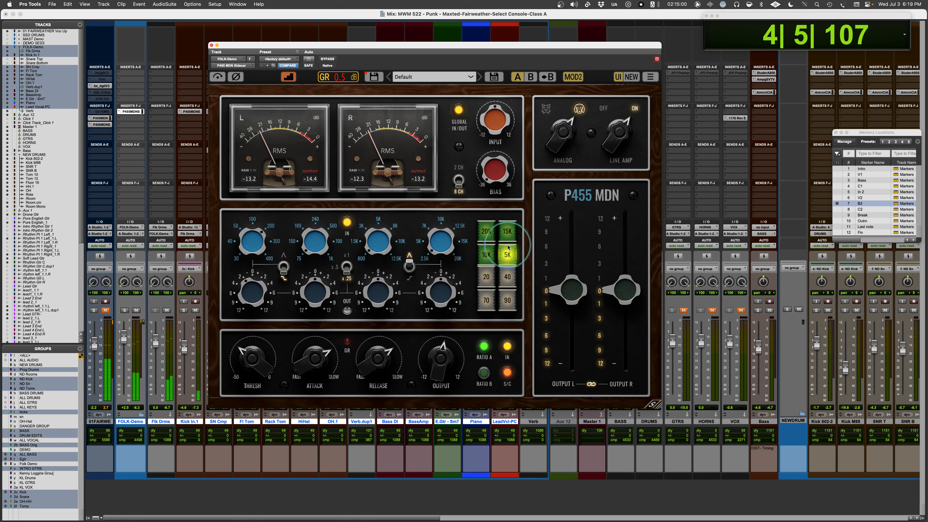
pyautogui.click(486, 277)
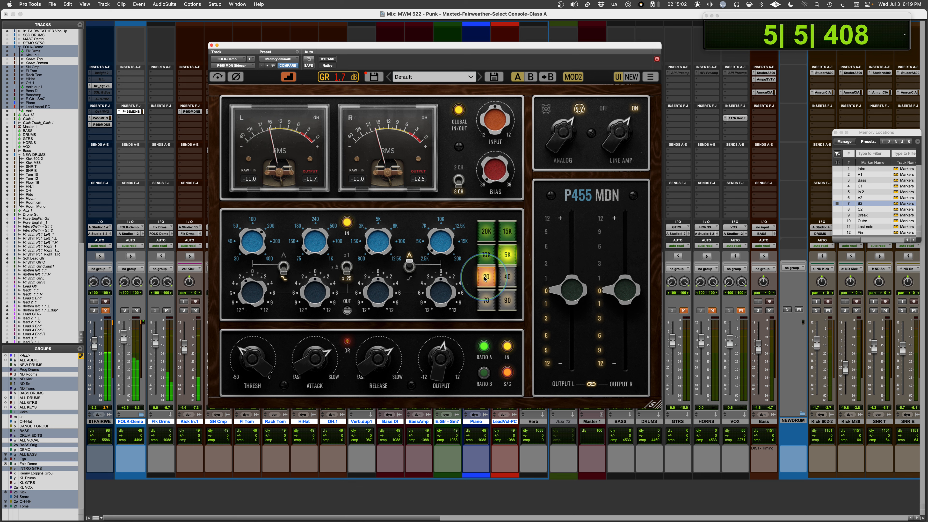
pyautogui.click(508, 300)
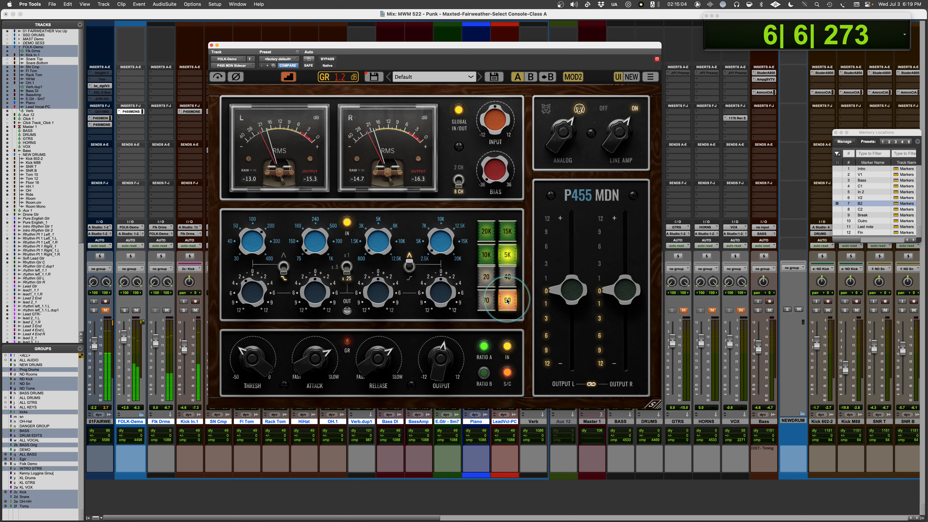
pyautogui.click(507, 299)
pyautogui.click(507, 254)
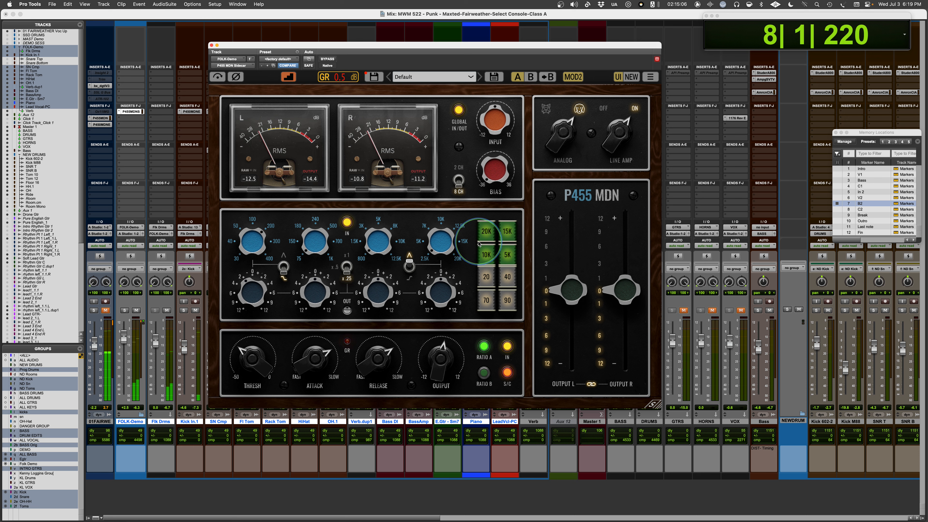
pyautogui.press('space')
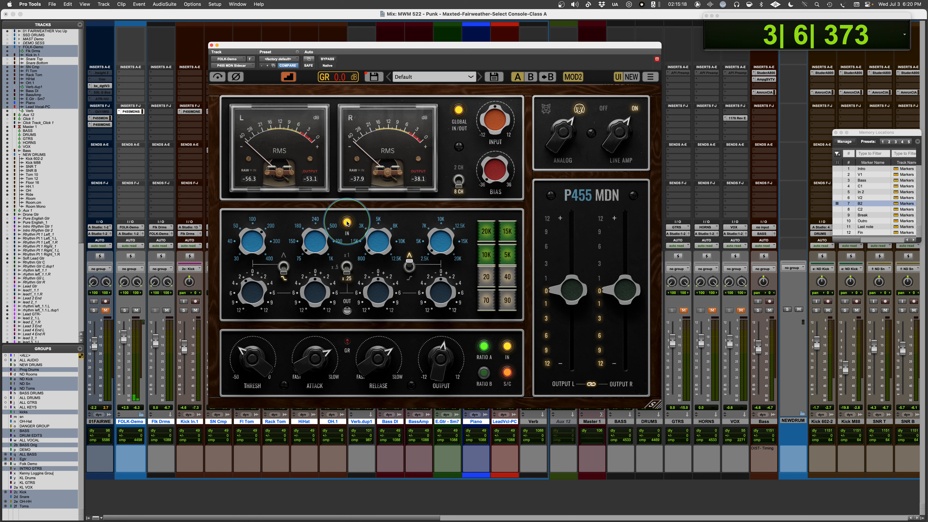
# Play the mix and compare the Sidecar's EQ section switched out and back in.
pyautogui.press('space')
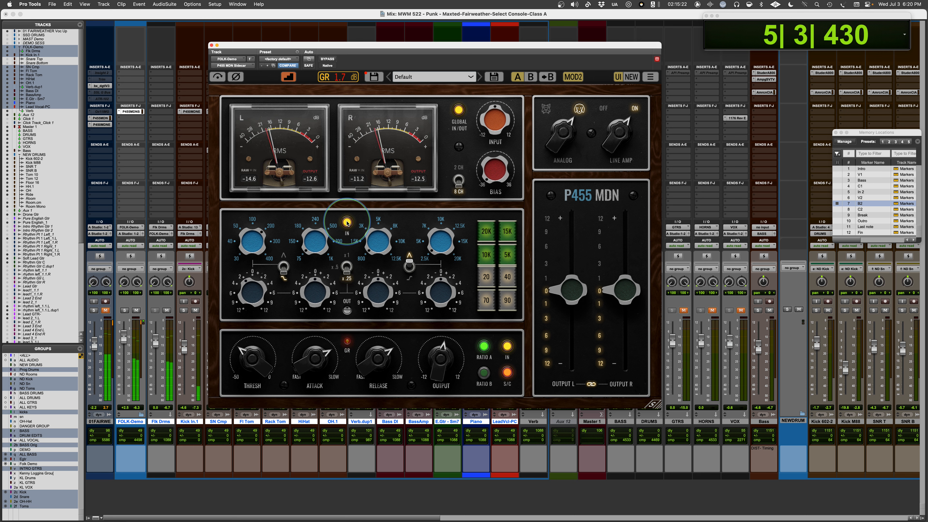
pyautogui.click(347, 222)
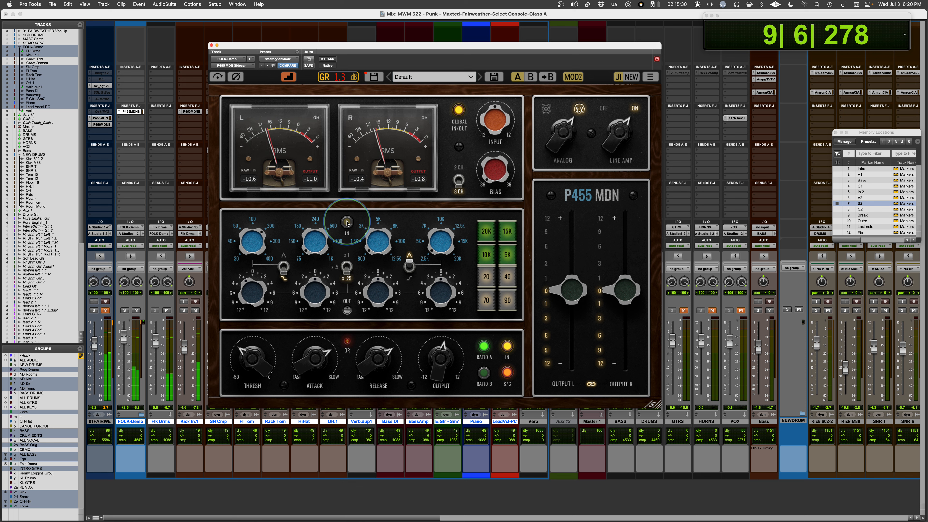
pyautogui.click(348, 223)
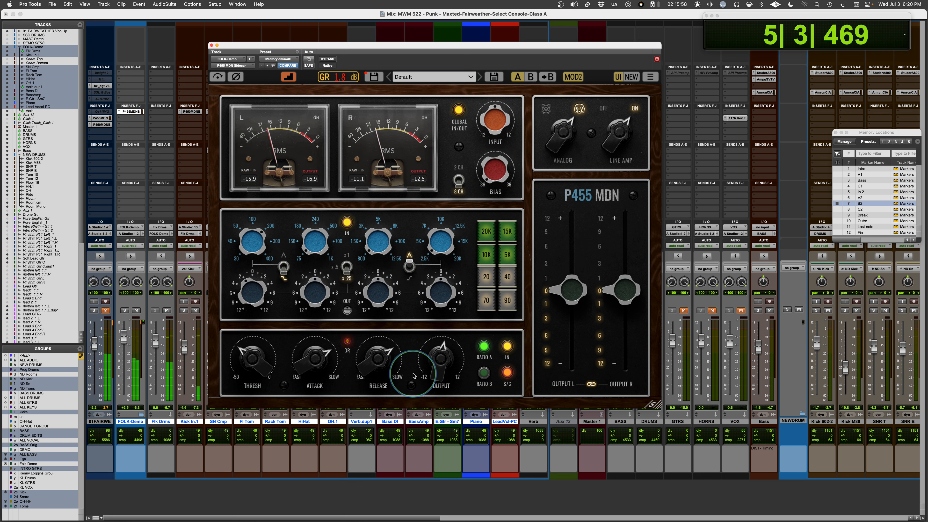
# Switch the Sidecar's compressor to Ratio B and set its threshold to about -28.96.
pyautogui.click(484, 375)
pyautogui.moveTo(252, 362)
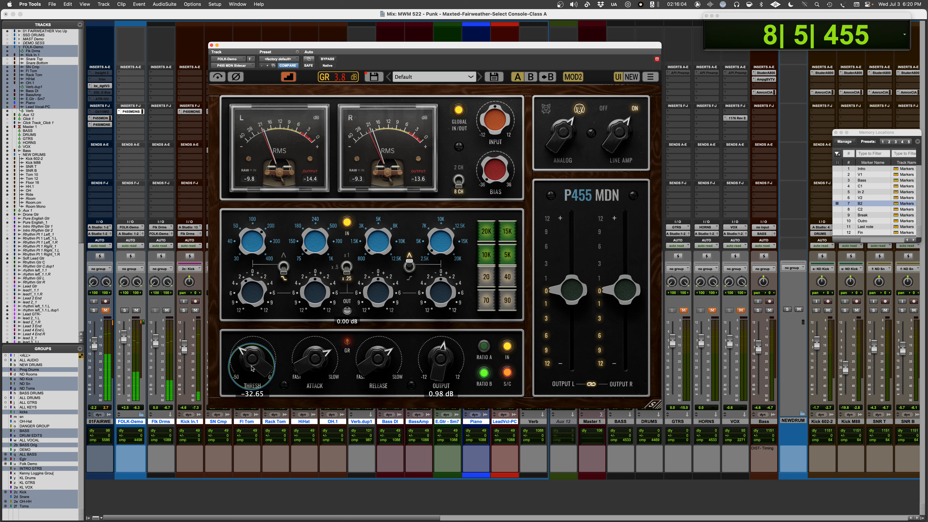
pyautogui.moveTo(252, 362); pyautogui.dragTo(253, 358)
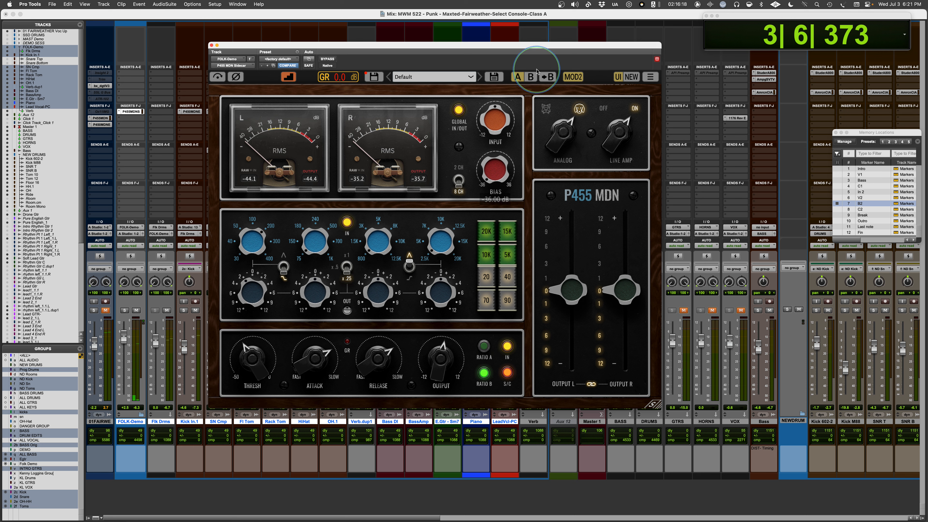
# Compare the Sidecar's A and B settings during playback, ending on A with Ratio B.
pyautogui.press('space')
pyautogui.click(531, 77)
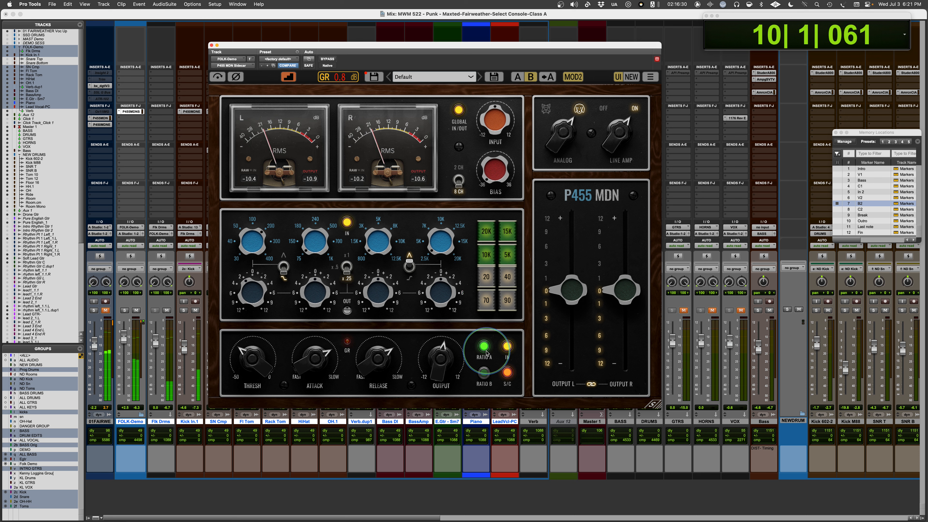
pyautogui.click(517, 78)
pyautogui.click(483, 372)
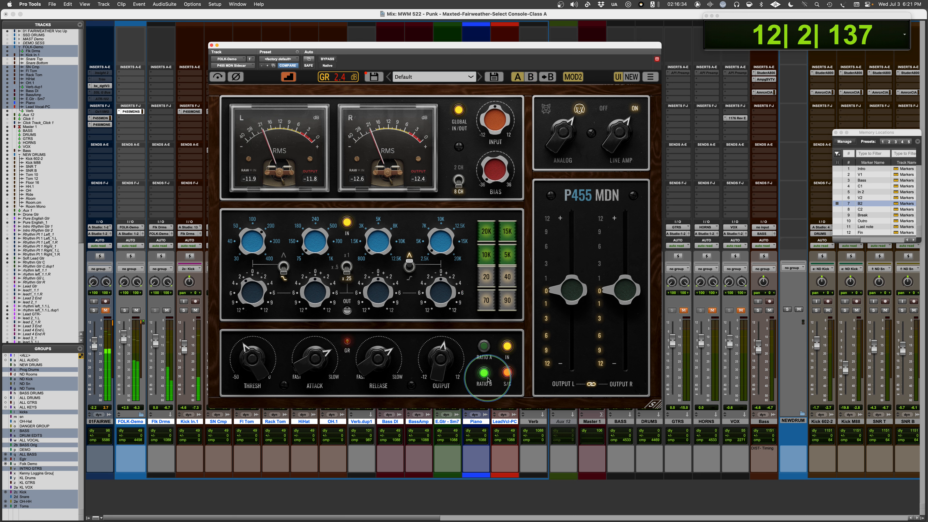
pyautogui.click(530, 78)
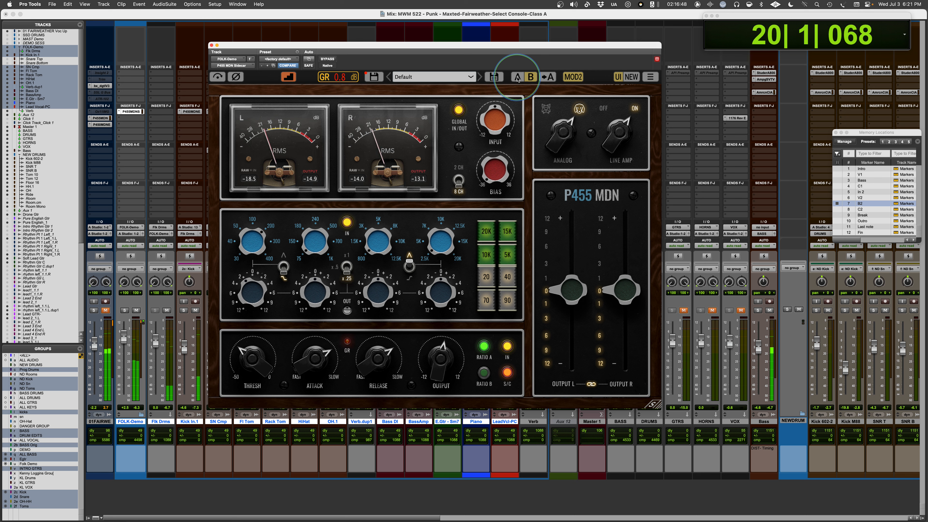
pyautogui.click(517, 77)
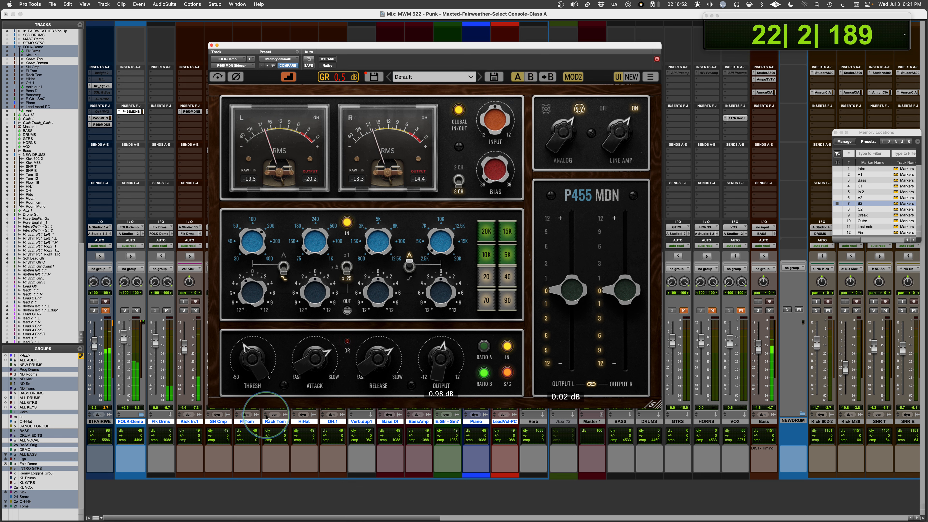
# Set the compressor's attack and release to their fastest positions and start playback.
pyautogui.moveTo(315, 359); pyautogui.dragTo(315, 413)
pyautogui.moveTo(379, 358); pyautogui.dragTo(379, 413)
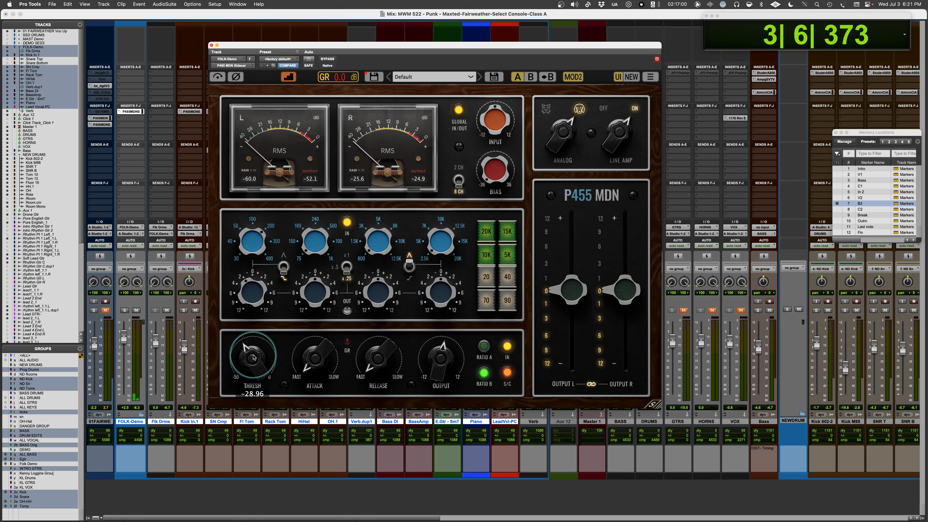
pyautogui.press('space')
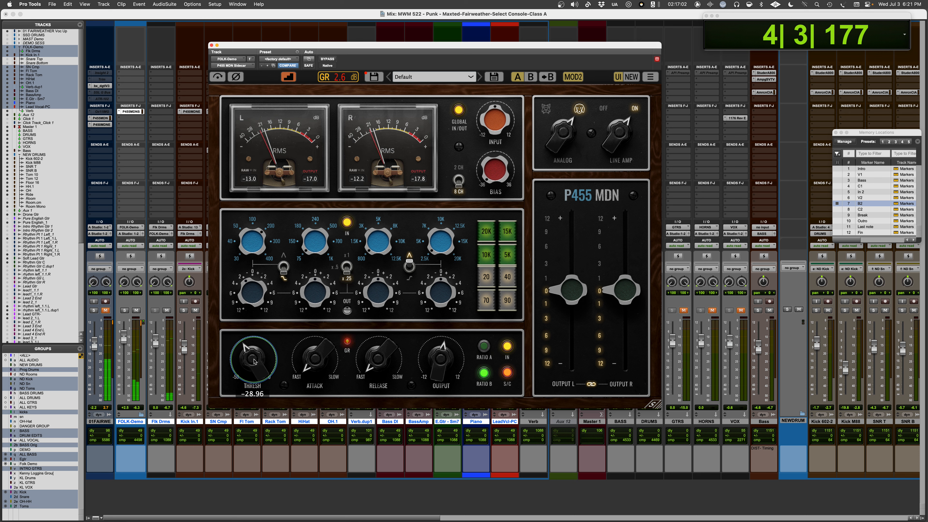
# Slow the compressor's attack to about -6.85 and fine-tune the threshold up and back down during playback.
pyautogui.moveTo(246, 363); pyautogui.dragTo(249, 355)
pyautogui.moveTo(316, 361); pyautogui.dragTo(313, 345)
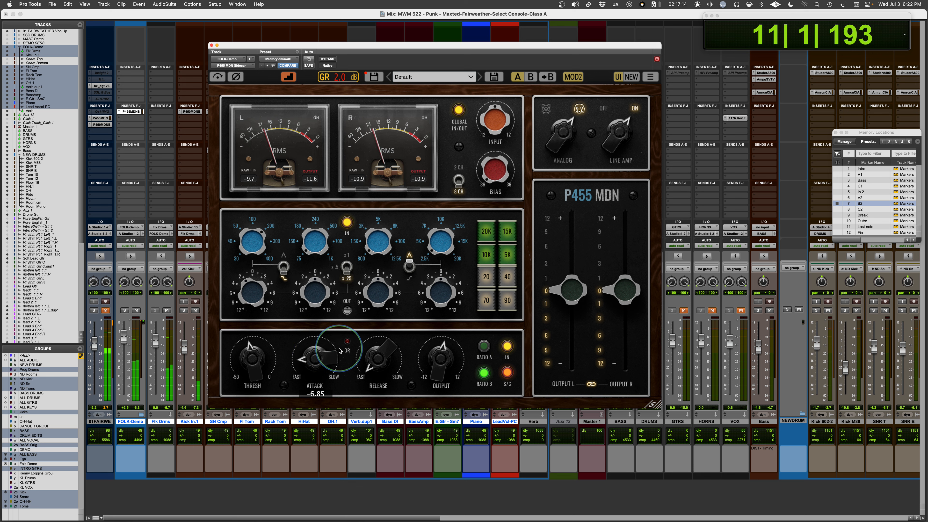
pyautogui.moveTo(376, 359)
pyautogui.moveTo(251, 359); pyautogui.dragTo(251, 360)
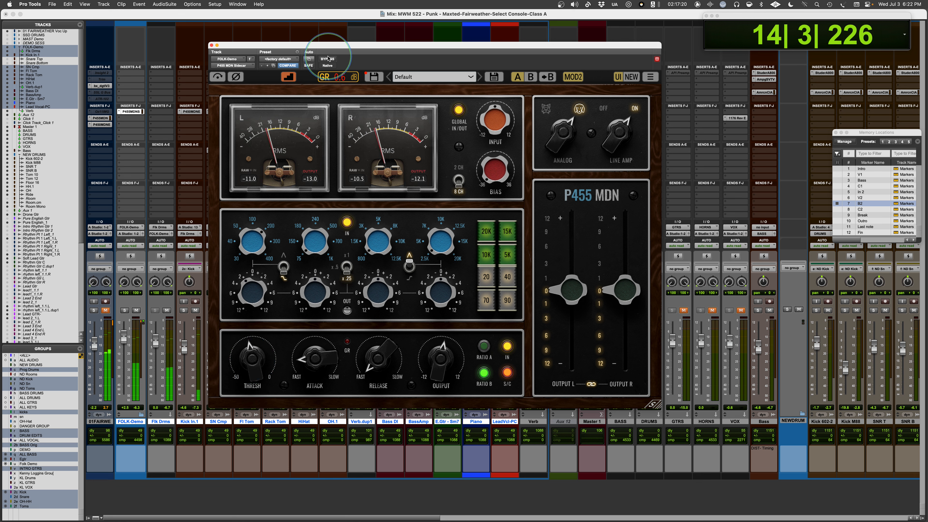
pyautogui.moveTo(253, 351); pyautogui.dragTo(253, 358)
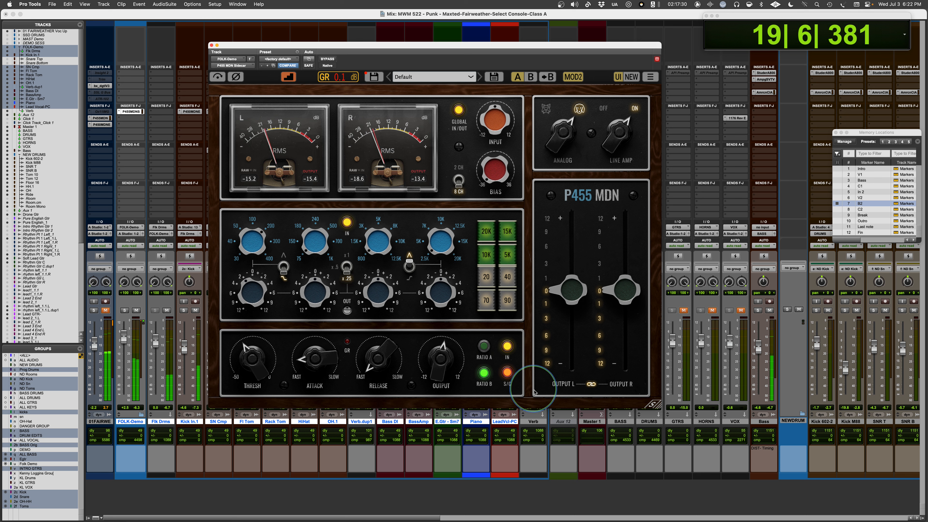
# Compare the compressor section switched out and back in during playback, and stop playback.
pyautogui.click(508, 346)
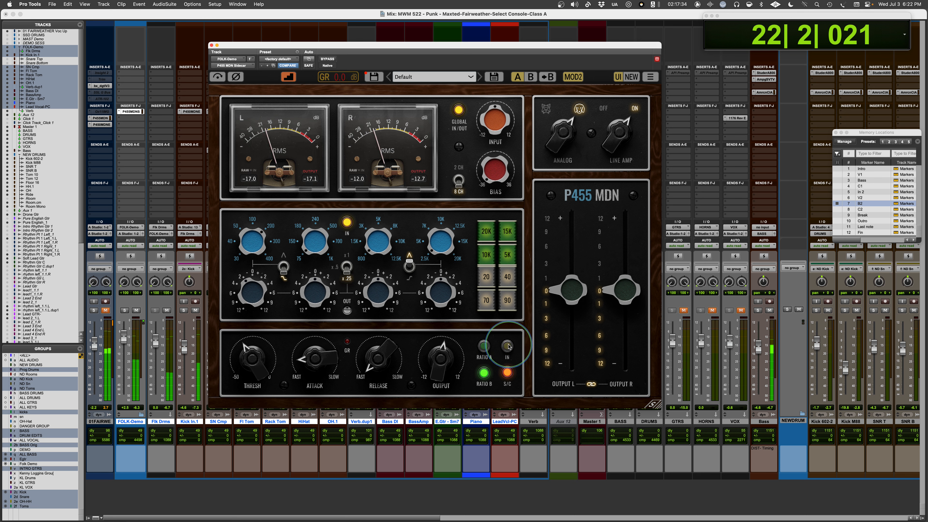
pyautogui.click(508, 345)
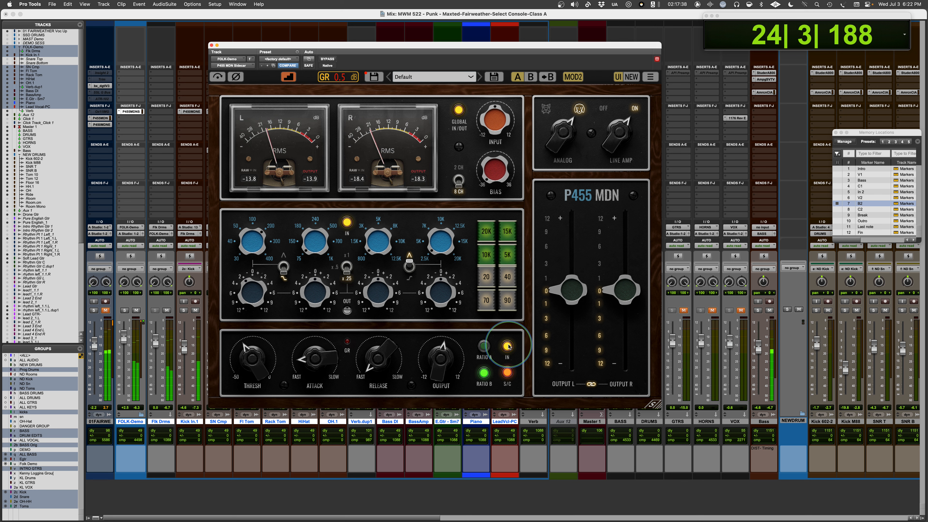
pyautogui.press('space')
# Recall the Sidecar's B settings and replace its window with the P450 MDN EQ on the Kick In.1 track.
pyautogui.click(531, 77)
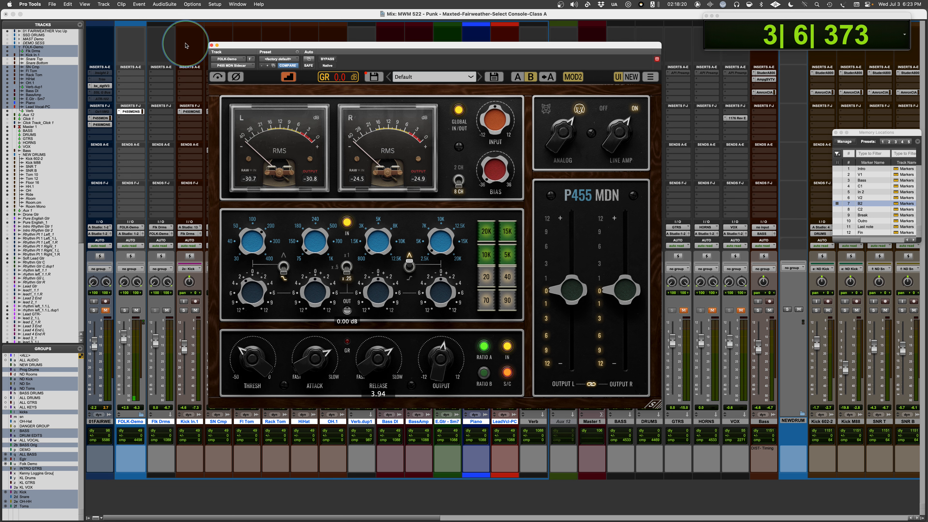
pyautogui.click(211, 45)
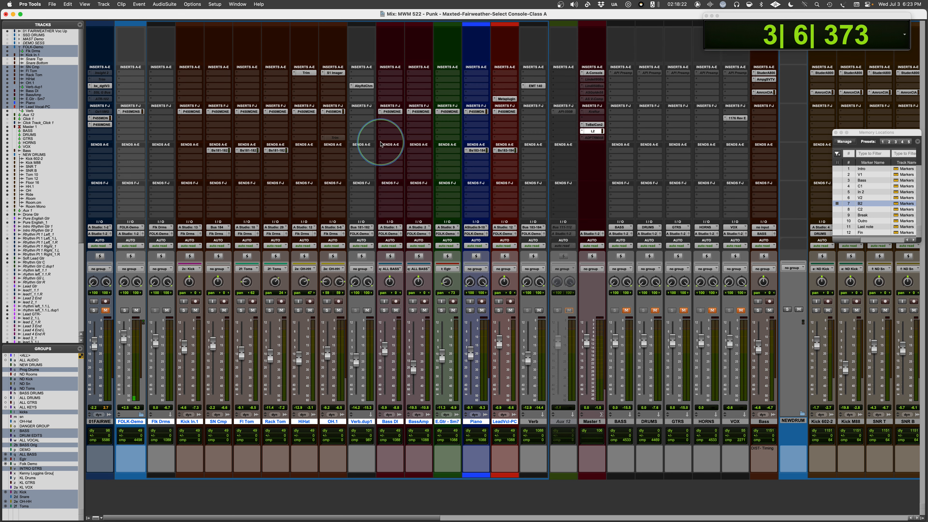
pyautogui.click(190, 112)
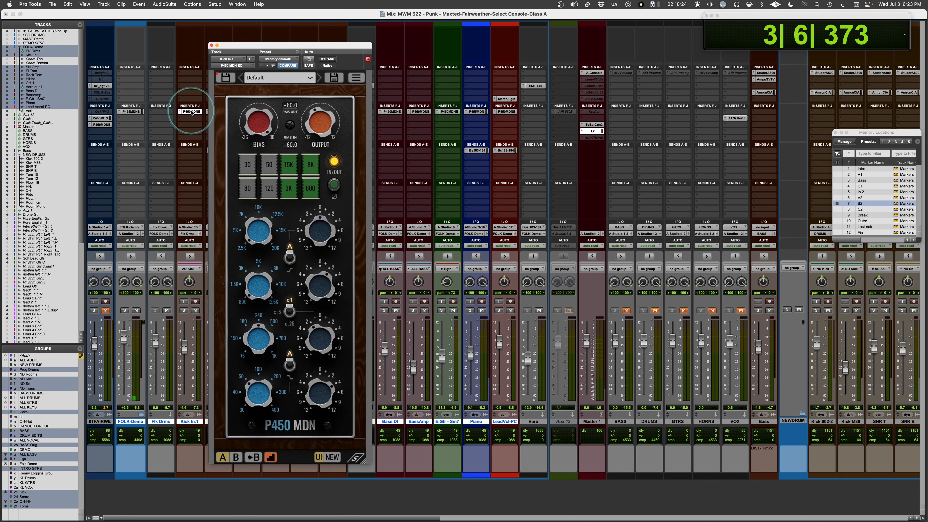